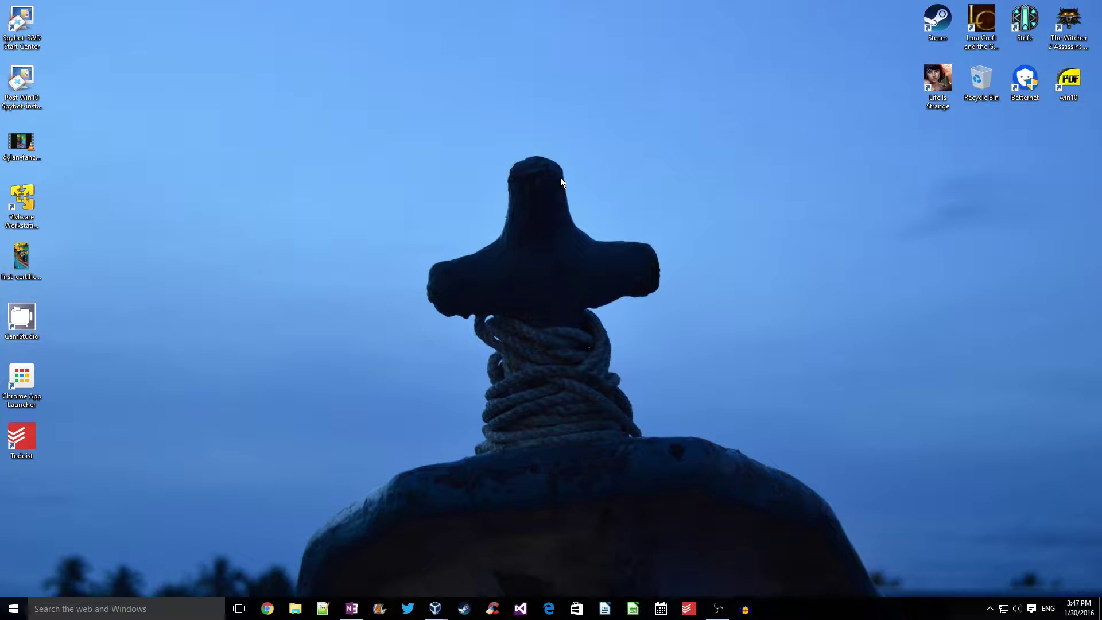
Refresh the desktop, review the Save emails to OneNote page, then open 'Set up email to OneNote'
{"action": "right_click", "coordinate": [411, 191]}
{"action": "left_click", "coordinate": [456, 246]}
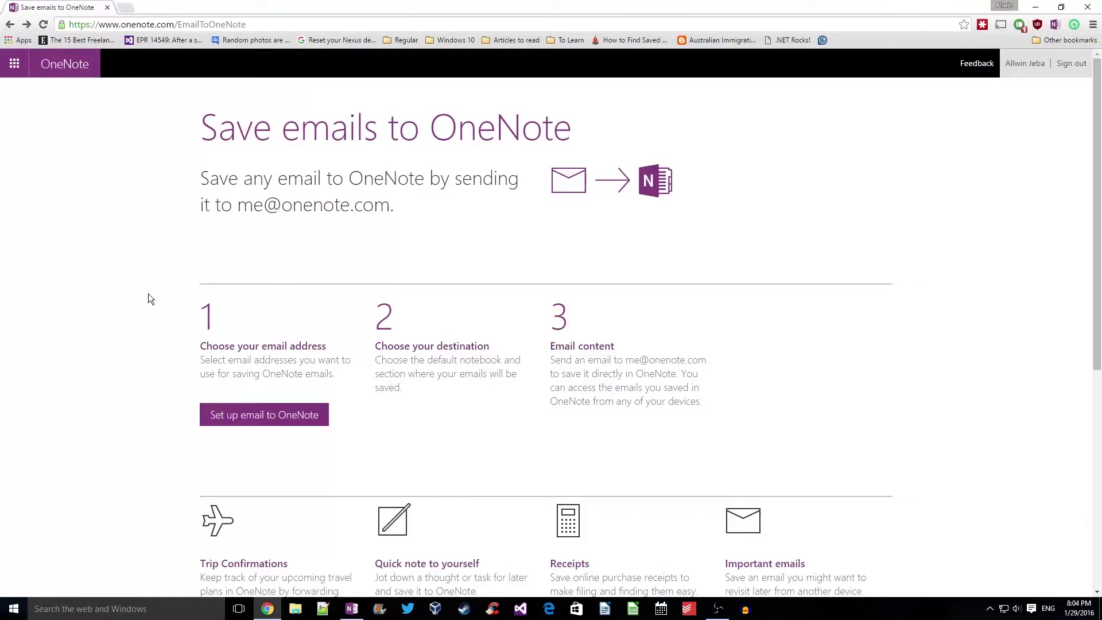
{"action": "scroll", "coordinate": [148, 299], "scroll_direction": "down", "scroll_amount": 2}
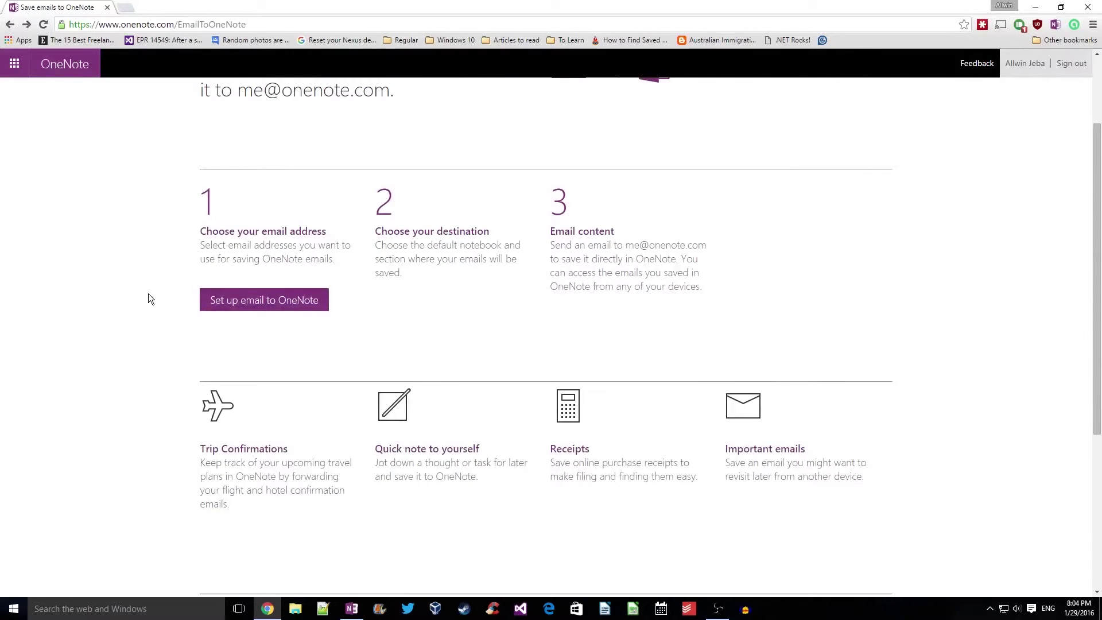
{"action": "scroll", "coordinate": [148, 294], "scroll_direction": "down", "scroll_amount": 1}
{"action": "scroll", "coordinate": [148, 294], "scroll_direction": "down", "scroll_amount": 4}
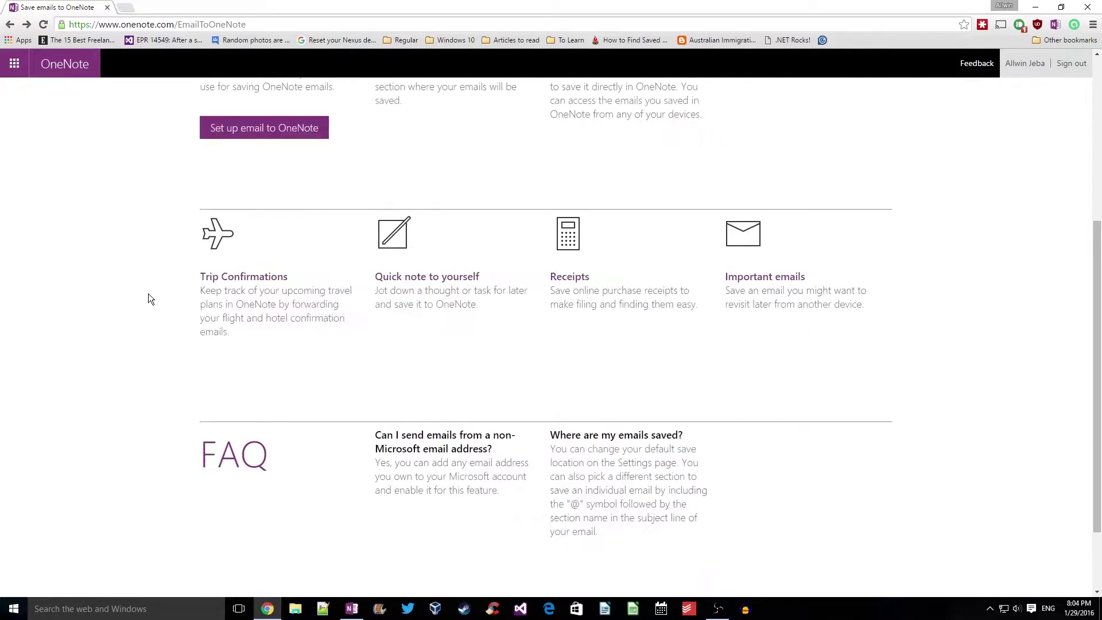
{"action": "scroll", "coordinate": [148, 294], "scroll_direction": "up", "scroll_amount": 4}
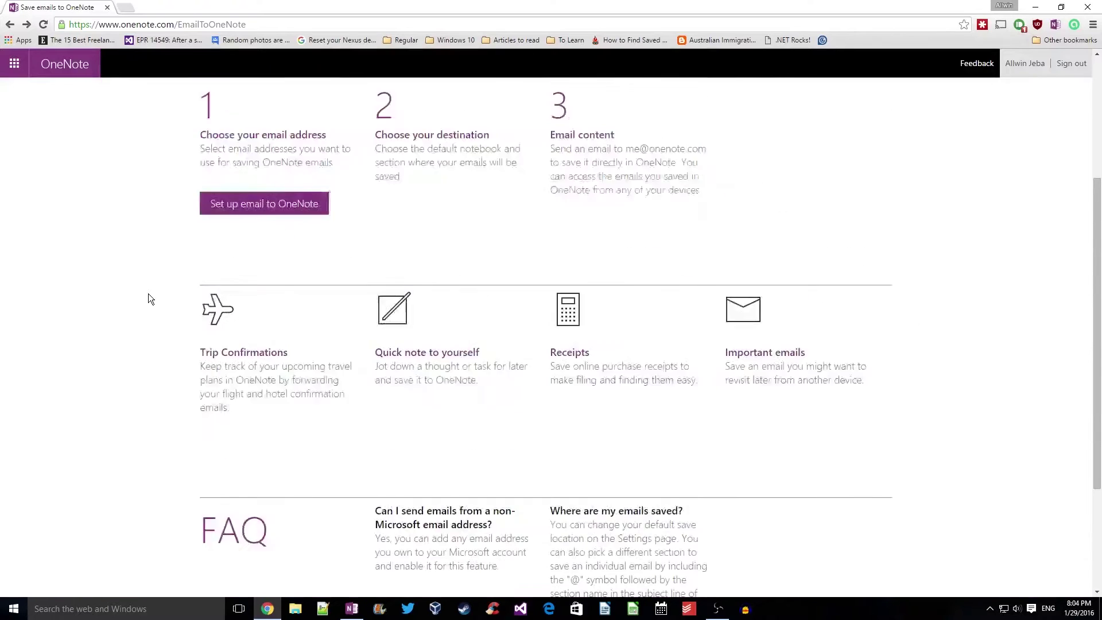
{"action": "scroll", "coordinate": [148, 298], "scroll_direction": "up", "scroll_amount": 2}
{"action": "scroll", "coordinate": [148, 298], "scroll_direction": "up", "scroll_amount": 1}
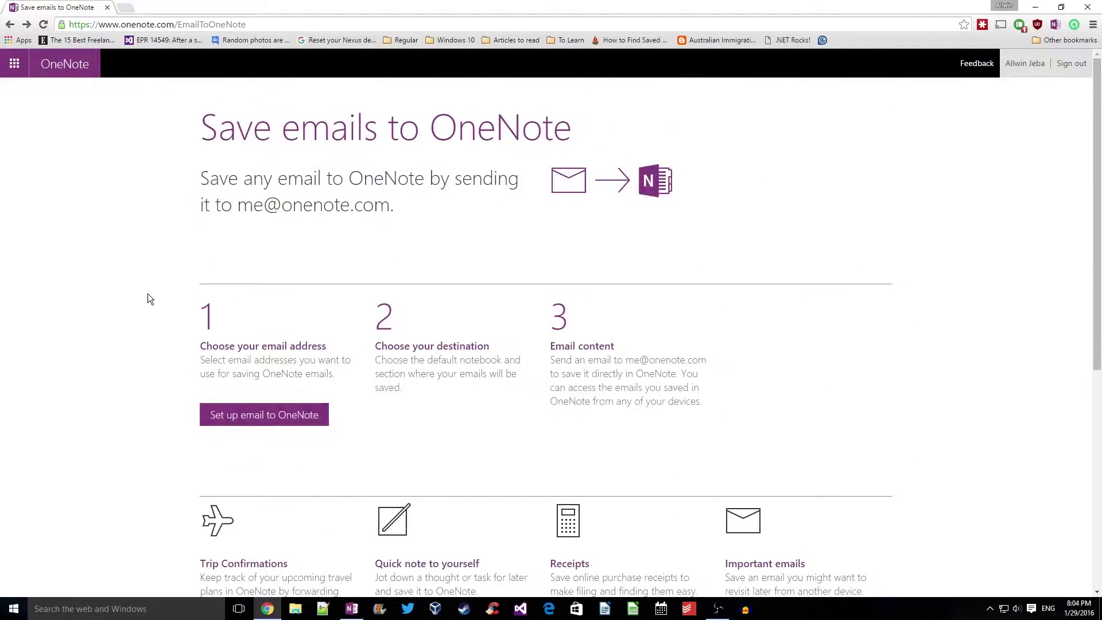
{"action": "left_click", "coordinate": [261, 415]}
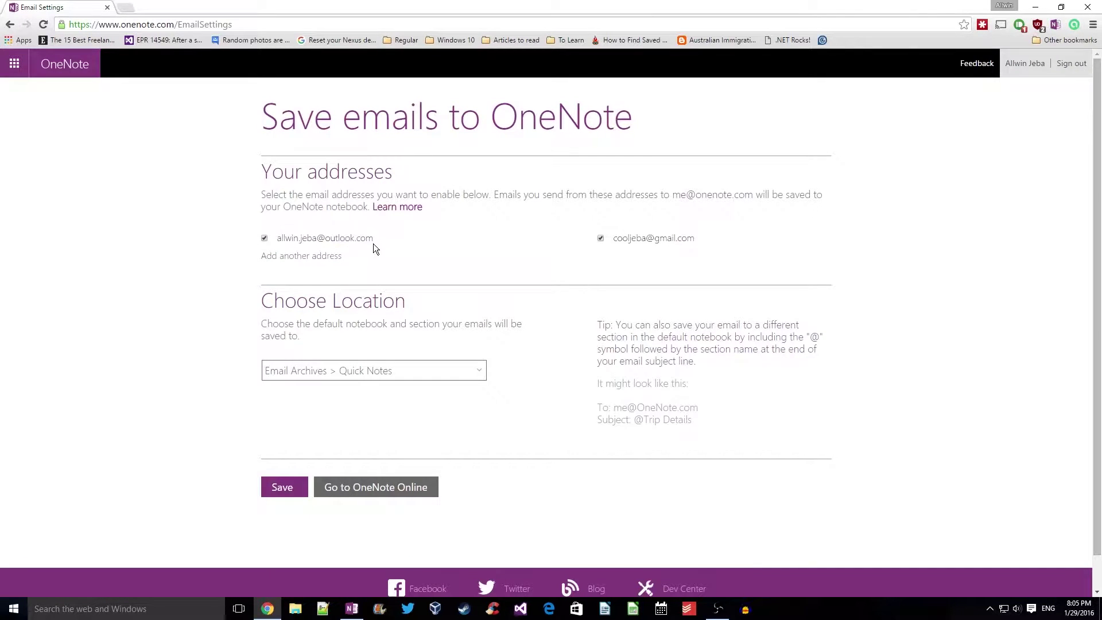
Highlight the two enabled sender addresses listed in the email settings
{"action": "left_click_drag", "start_coordinate": [374, 241], "coordinate": [277, 241]}
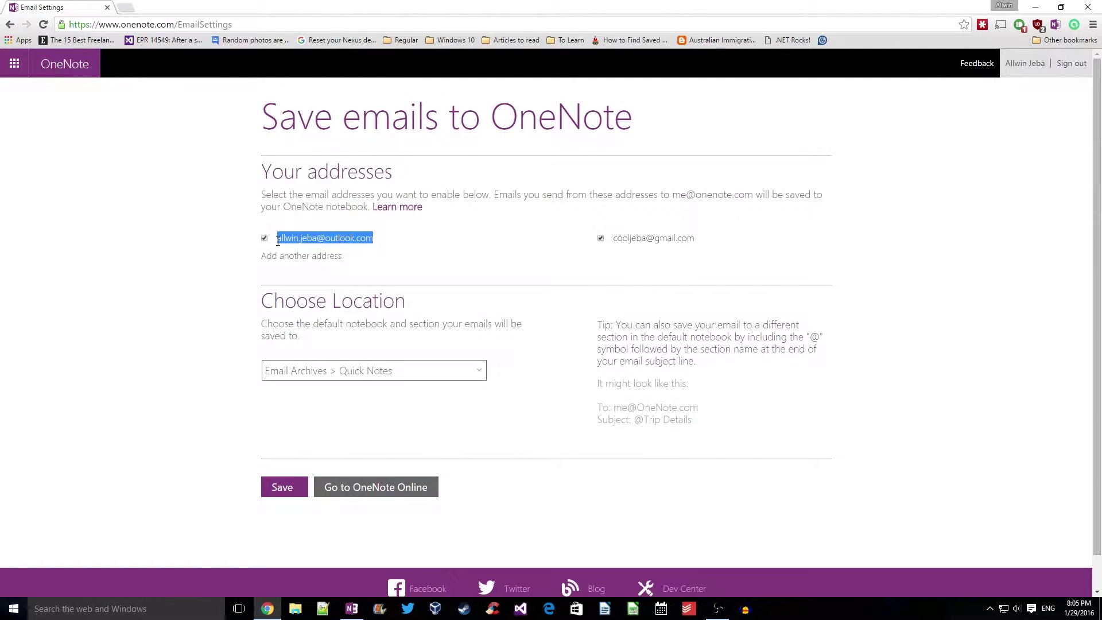
{"action": "left_click_drag", "start_coordinate": [701, 240], "coordinate": [616, 241]}
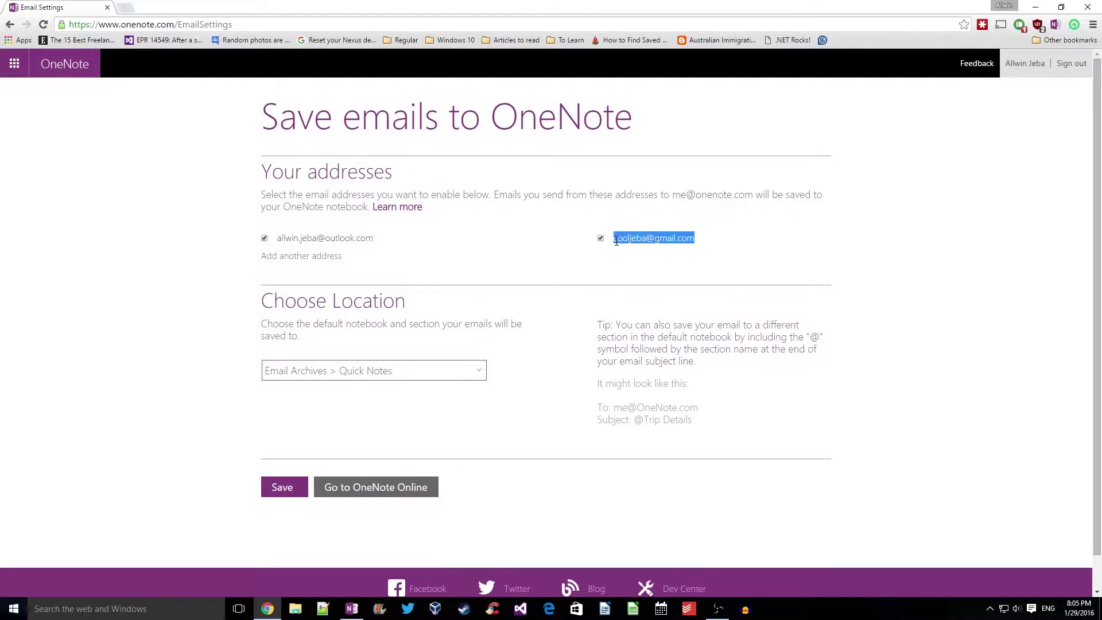
{"action": "left_click", "coordinate": [531, 291]}
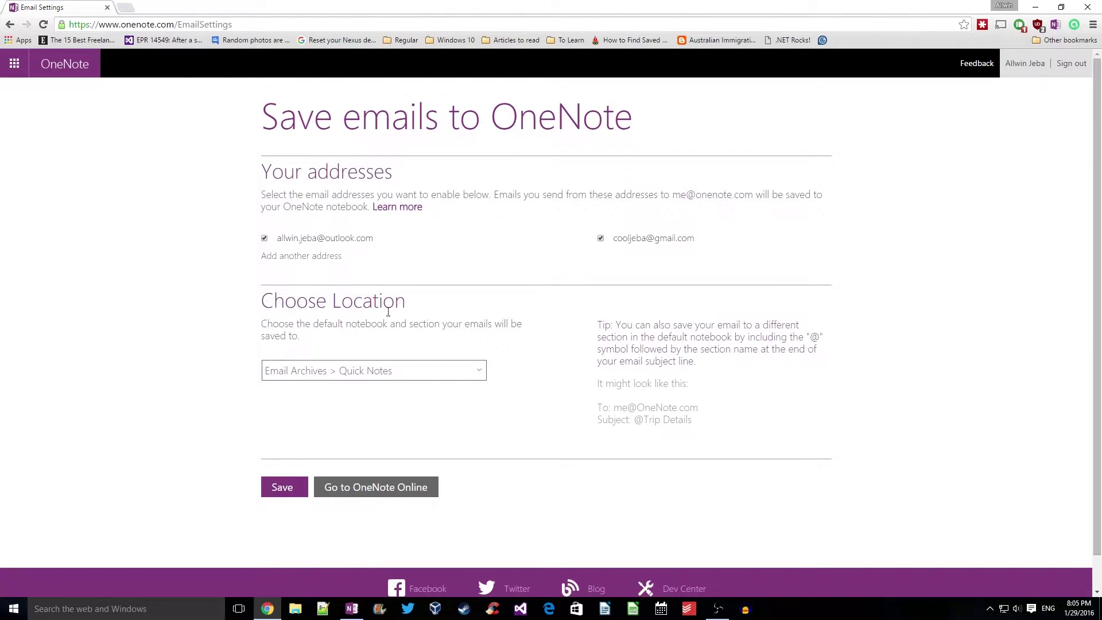
Set the default location to Email Archives > Quick Notes and save the email settings
{"action": "left_click", "coordinate": [476, 370]}
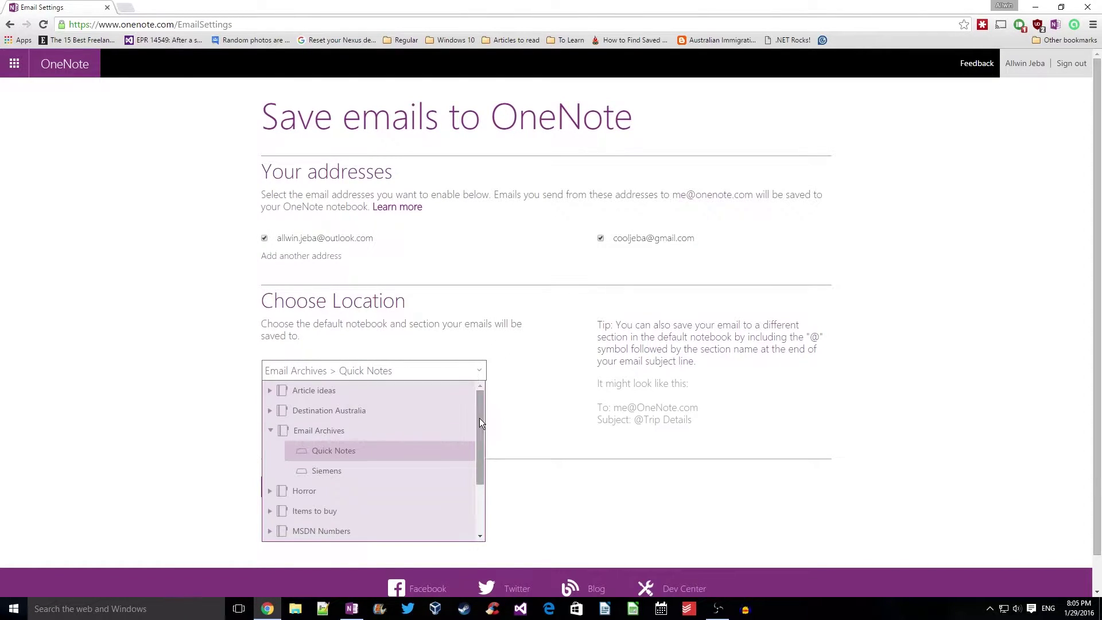
{"action": "left_click_drag", "start_coordinate": [480, 418], "coordinate": [479, 428]}
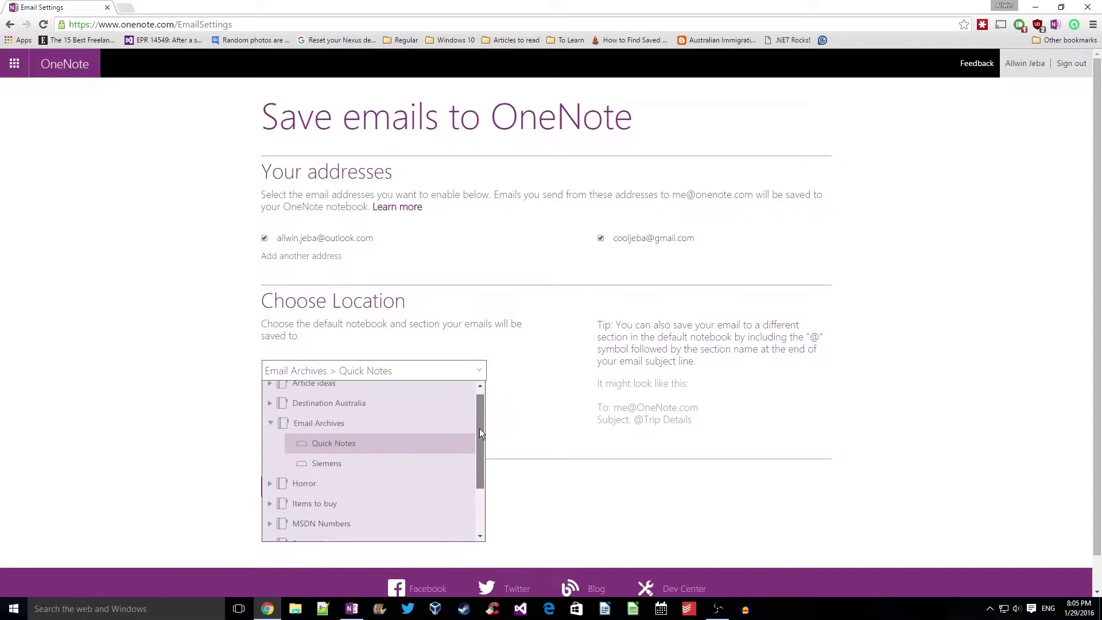
{"action": "left_click", "coordinate": [344, 450]}
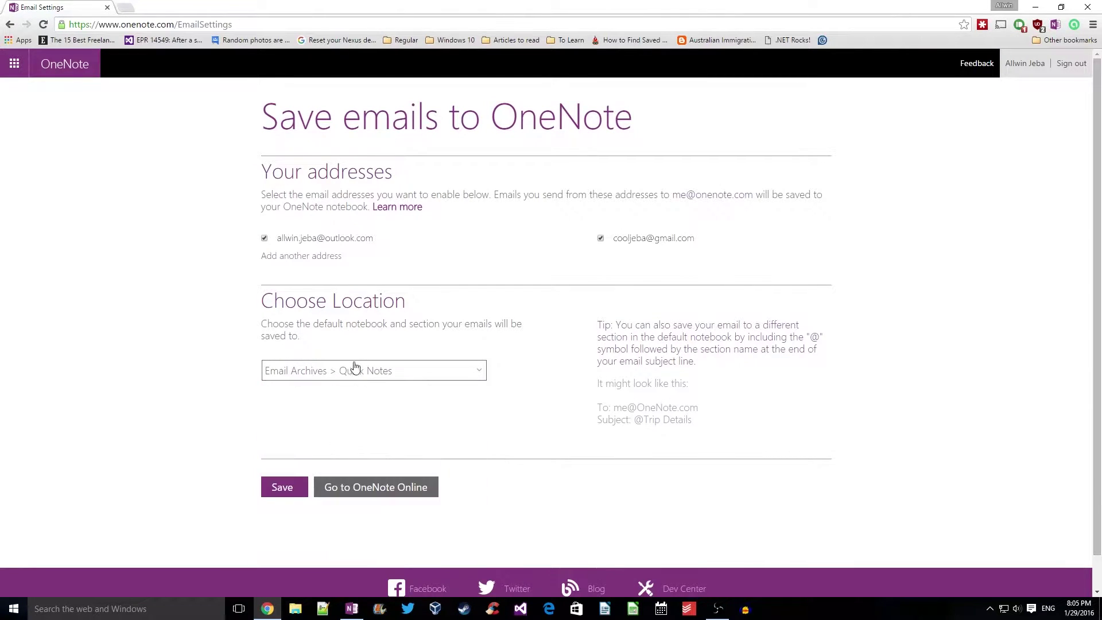
{"action": "left_click", "coordinate": [290, 488]}
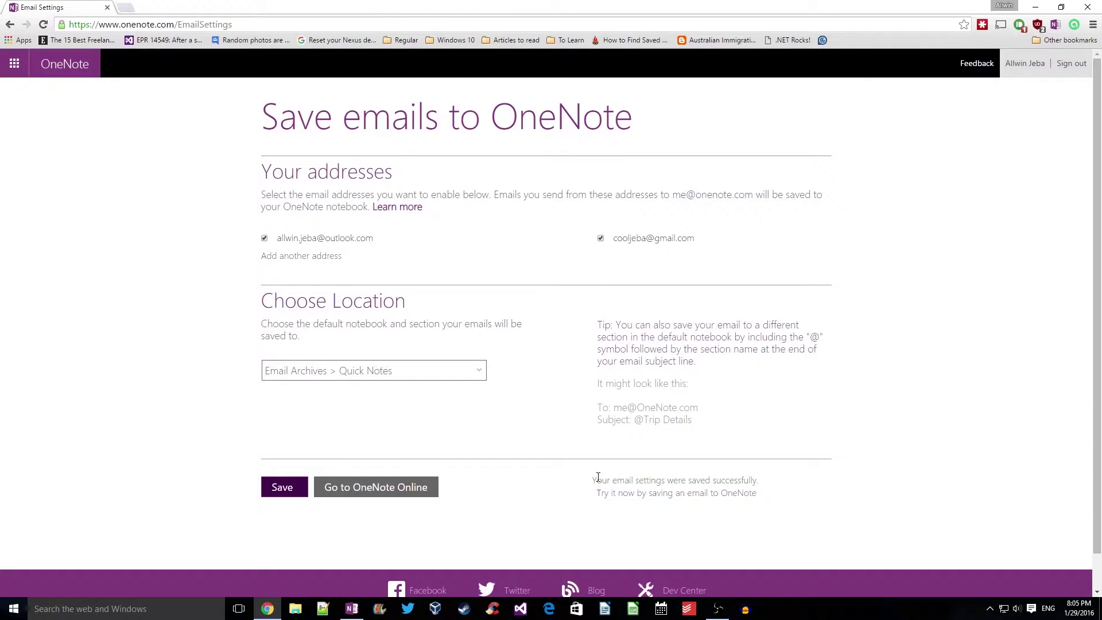
{"action": "left_click_drag", "start_coordinate": [594, 480], "coordinate": [770, 483]}
{"action": "left_click", "coordinate": [315, 394]}
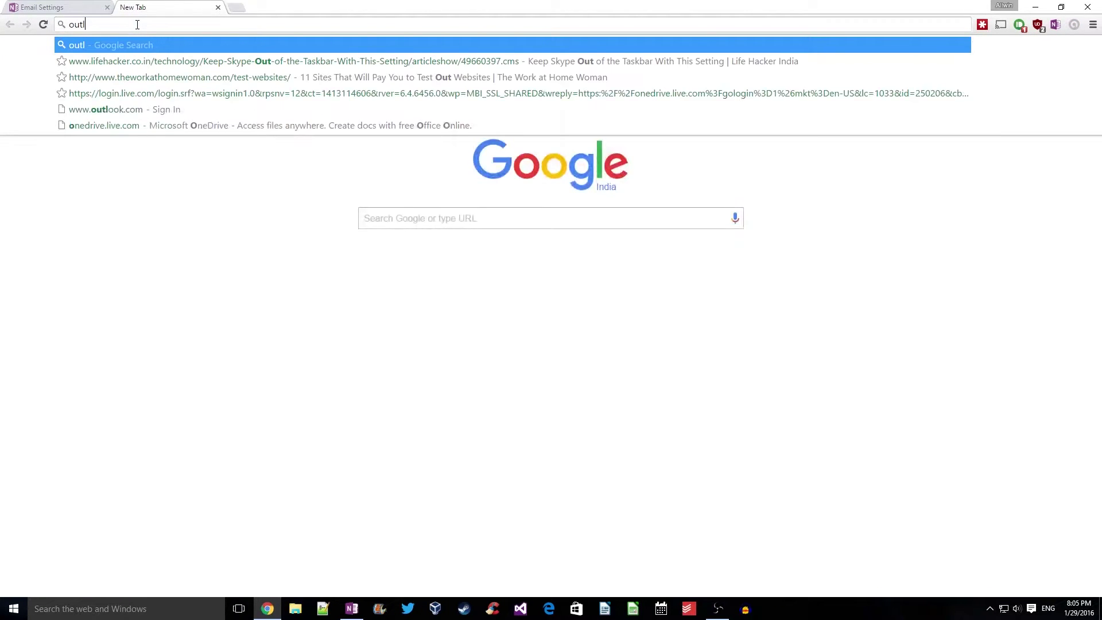
Go to outlook.com and open the Options page from the gear menu
{"action": "key", "text": "ctrl+Return"}
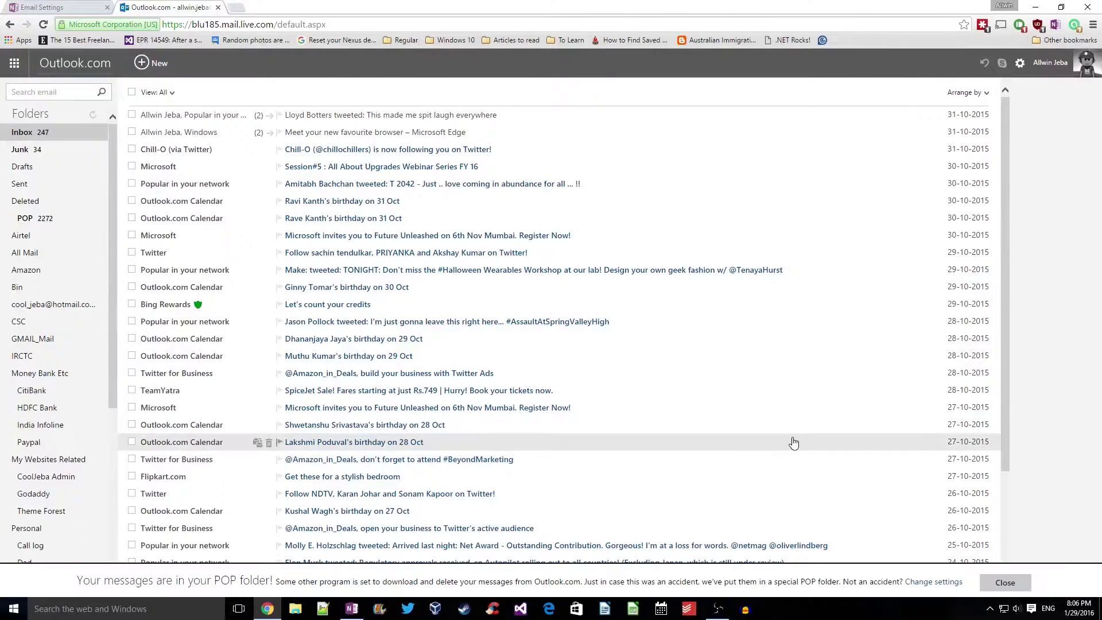
{"action": "left_click", "coordinate": [1020, 63]}
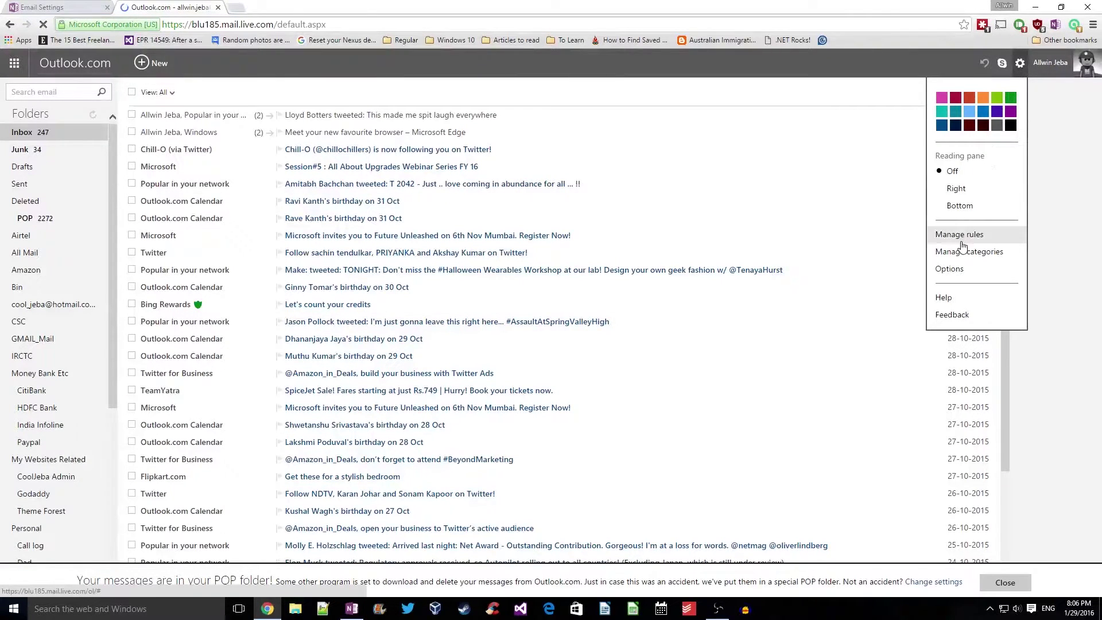
{"action": "left_click", "coordinate": [961, 271]}
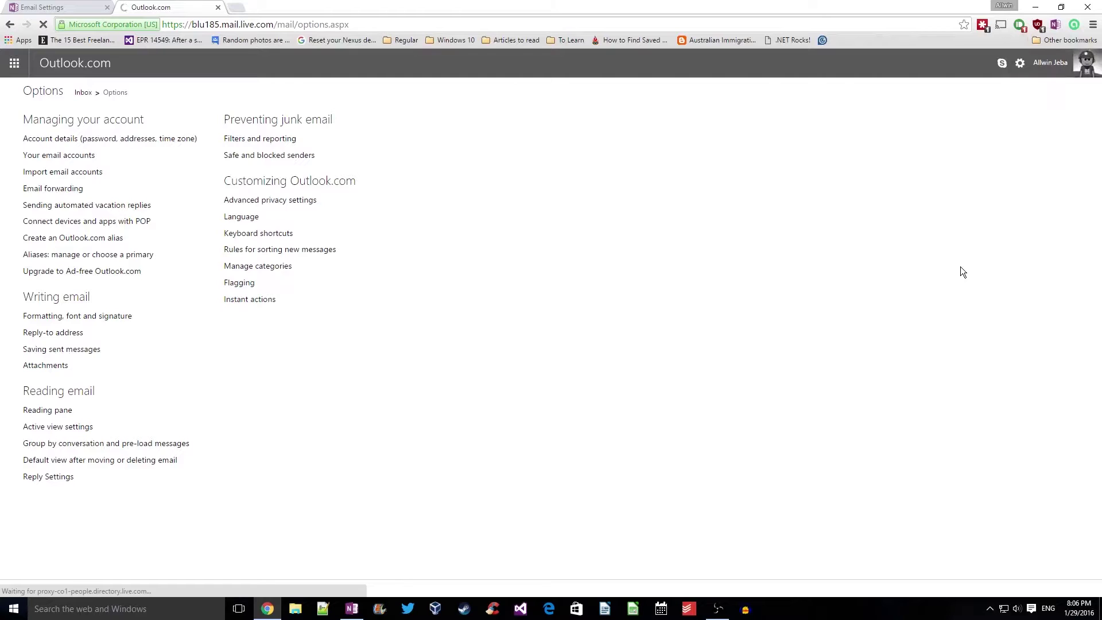
{"action": "left_click", "coordinate": [61, 190]}
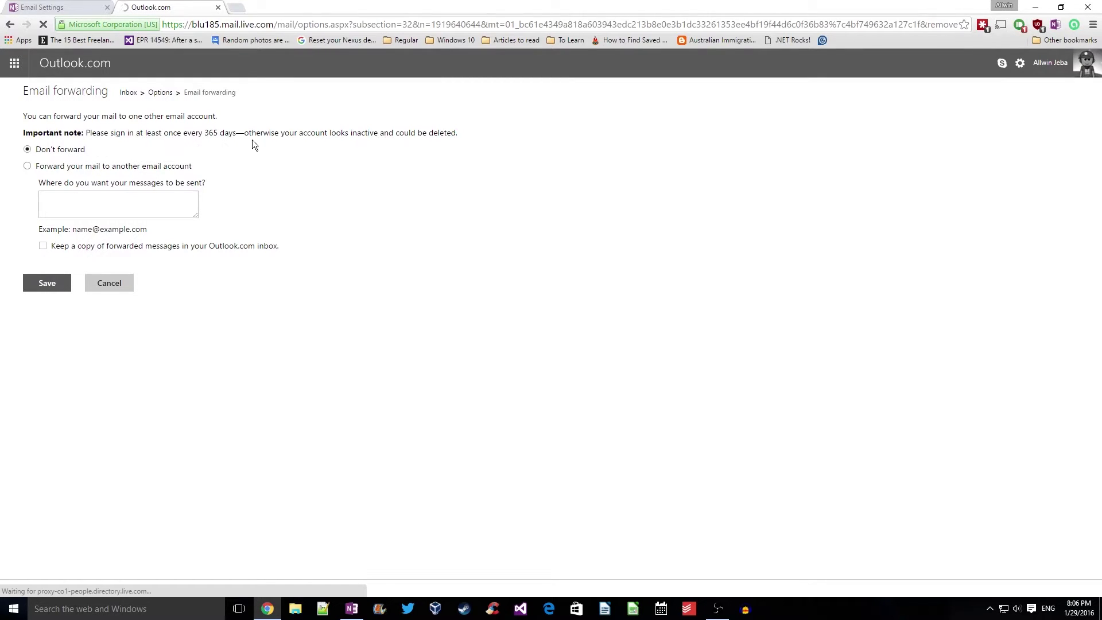
{"action": "left_click", "coordinate": [27, 166]}
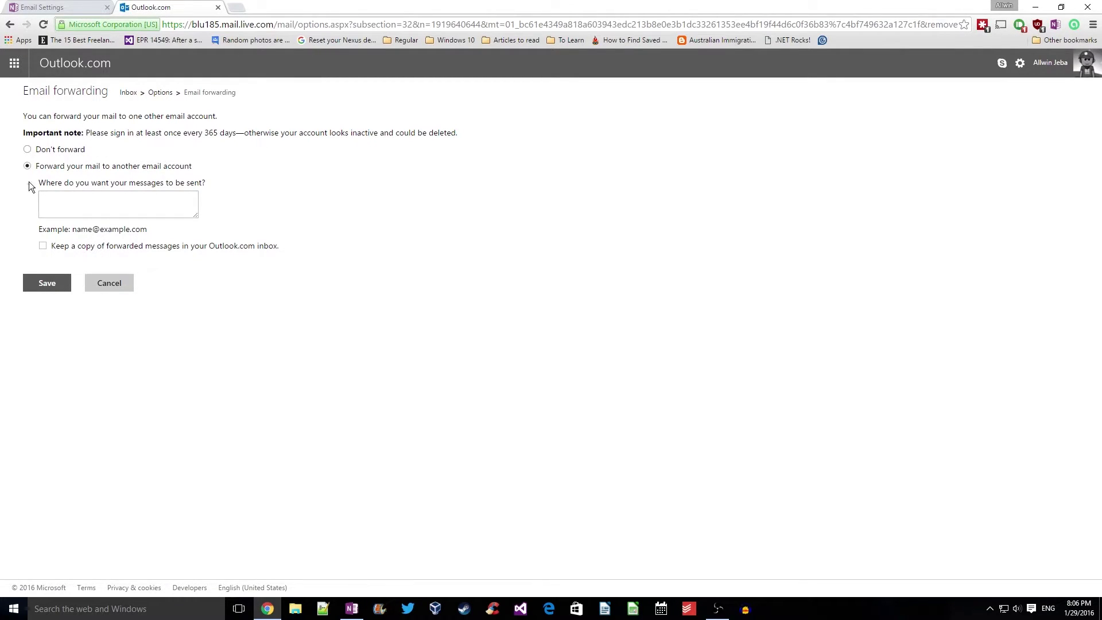
{"action": "left_click", "coordinate": [71, 210]}
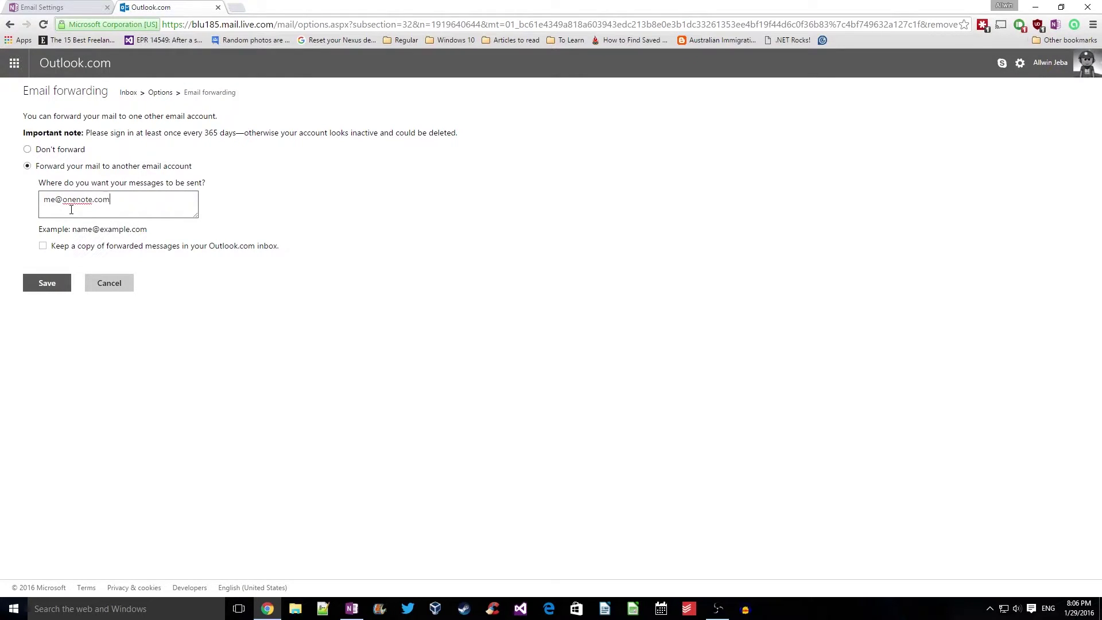
{"action": "left_click", "coordinate": [42, 246]}
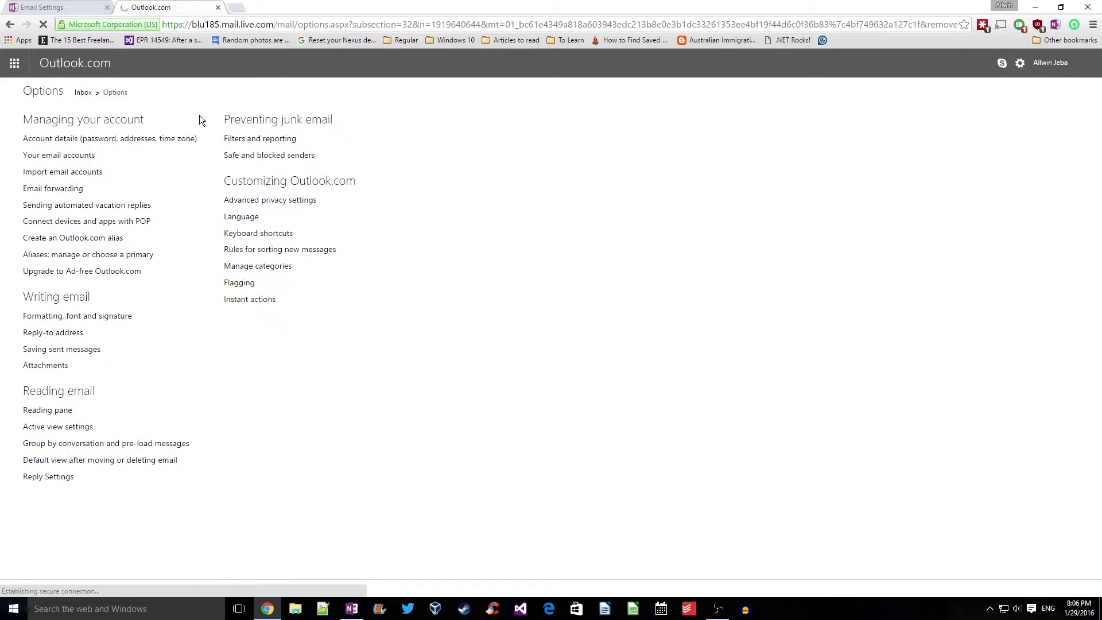
Return to the inbox and open Manage rules from the gear menu
{"action": "left_click", "coordinate": [83, 93]}
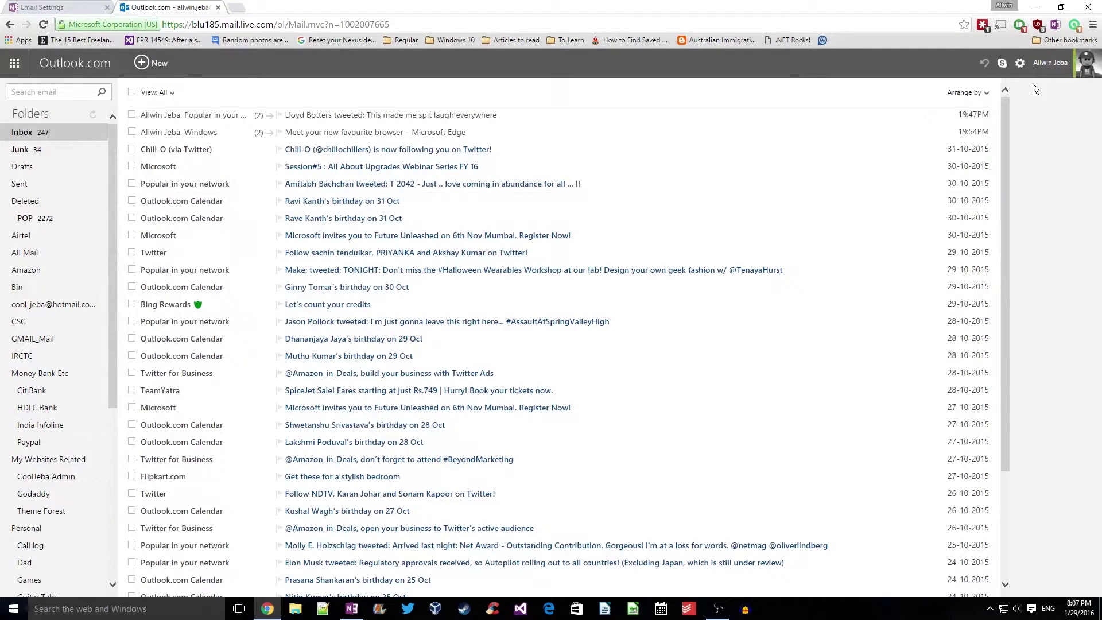
{"action": "left_click", "coordinate": [1019, 66]}
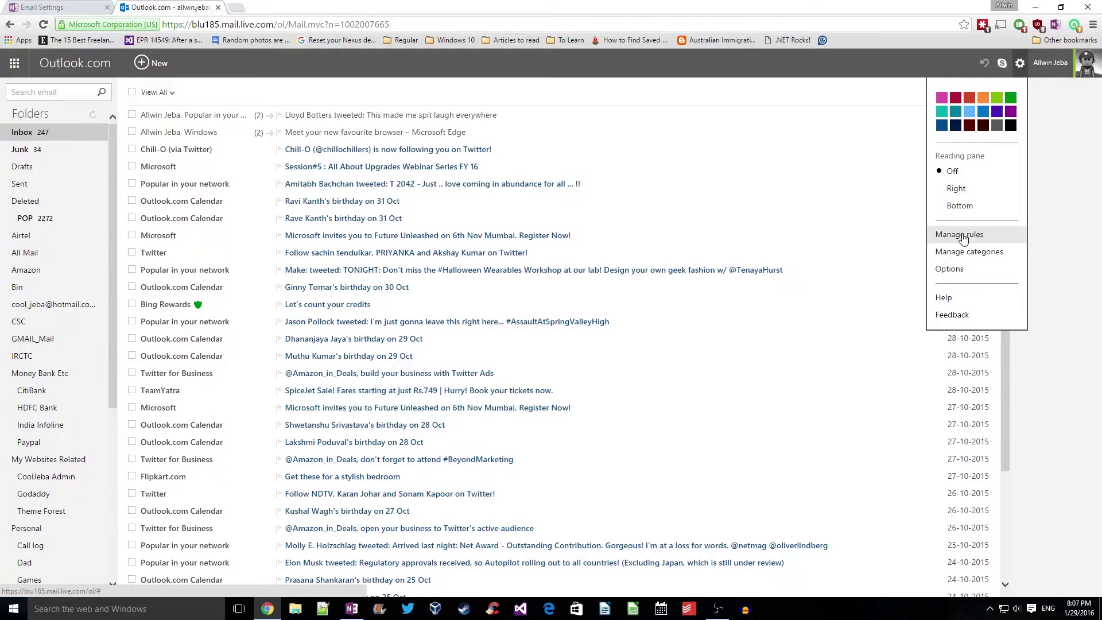
{"action": "left_click", "coordinate": [964, 237]}
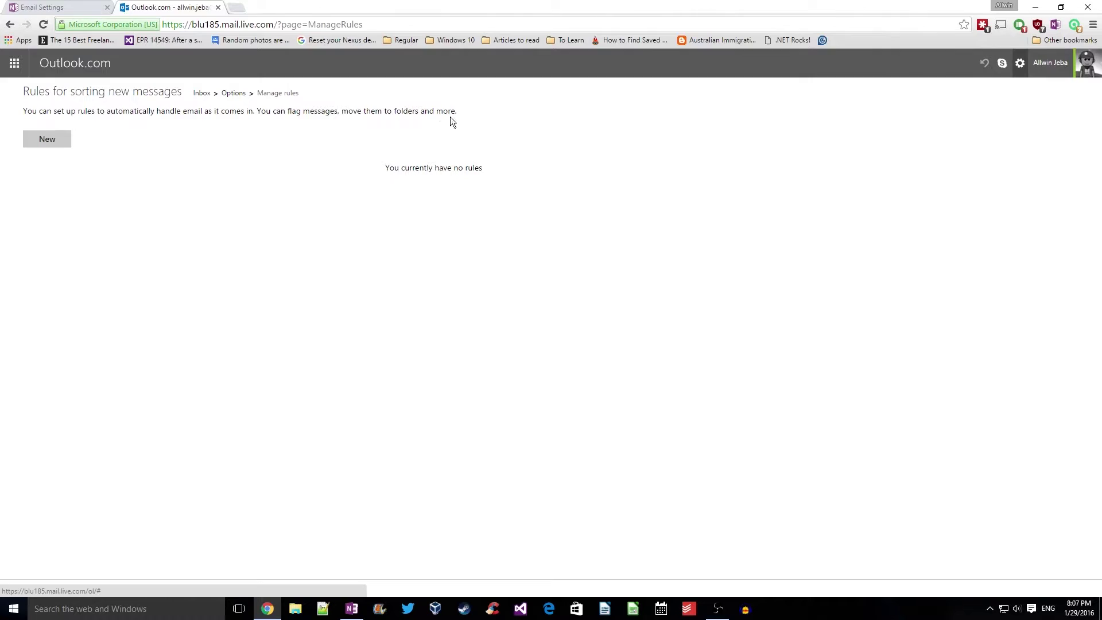
Start a new rule with a 'Sender contains' condition set to the sender's Gmail address
{"action": "left_click", "coordinate": [32, 139]}
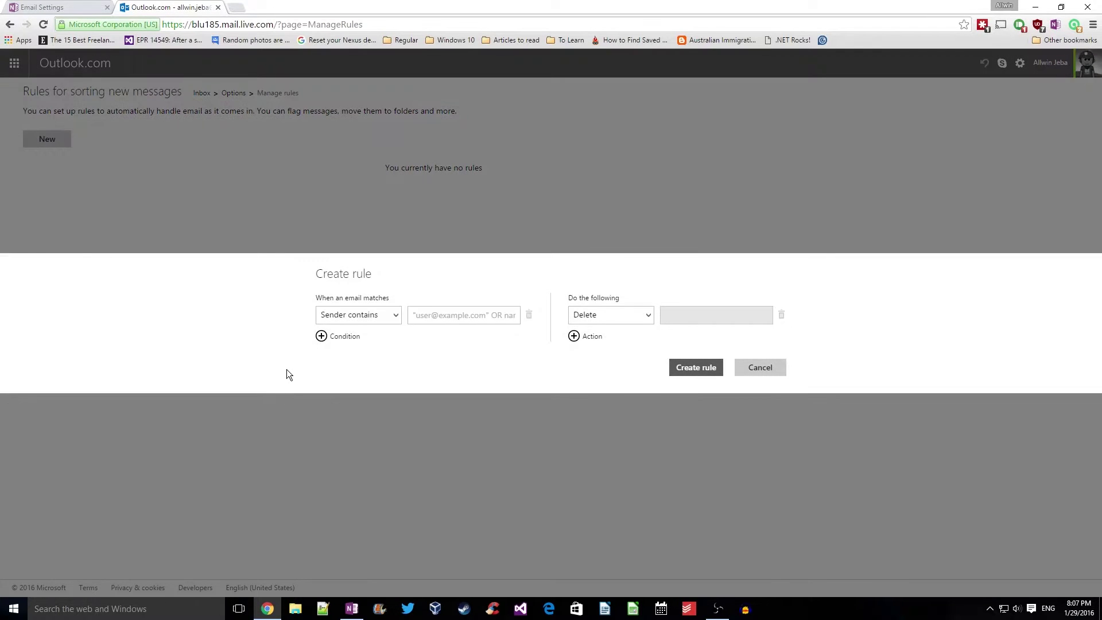
{"action": "left_click", "coordinate": [393, 324]}
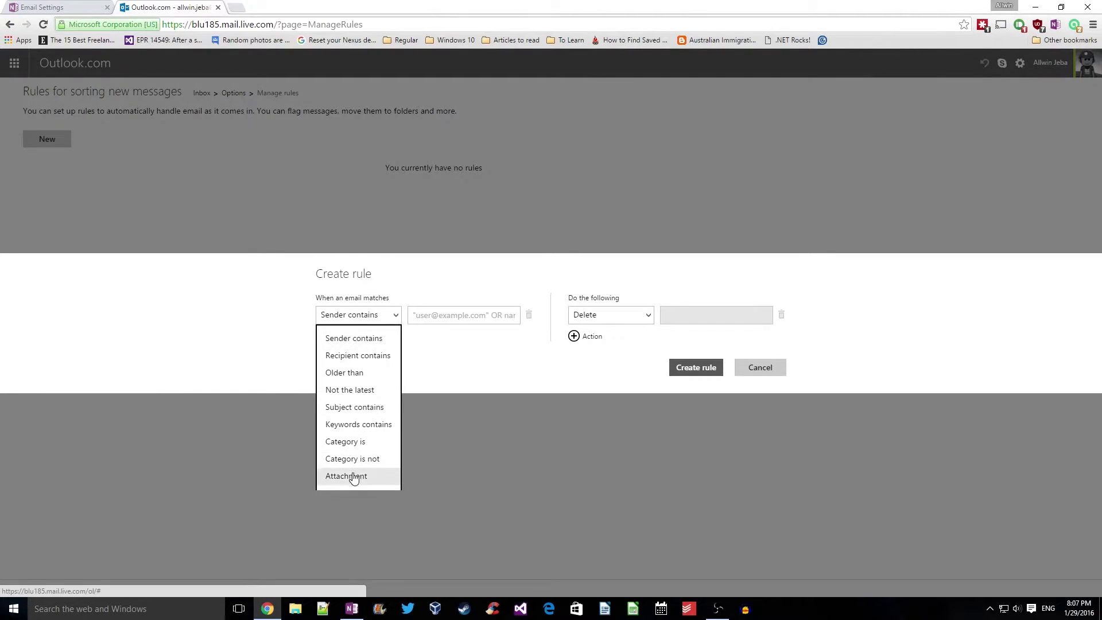
{"action": "left_click", "coordinate": [365, 343]}
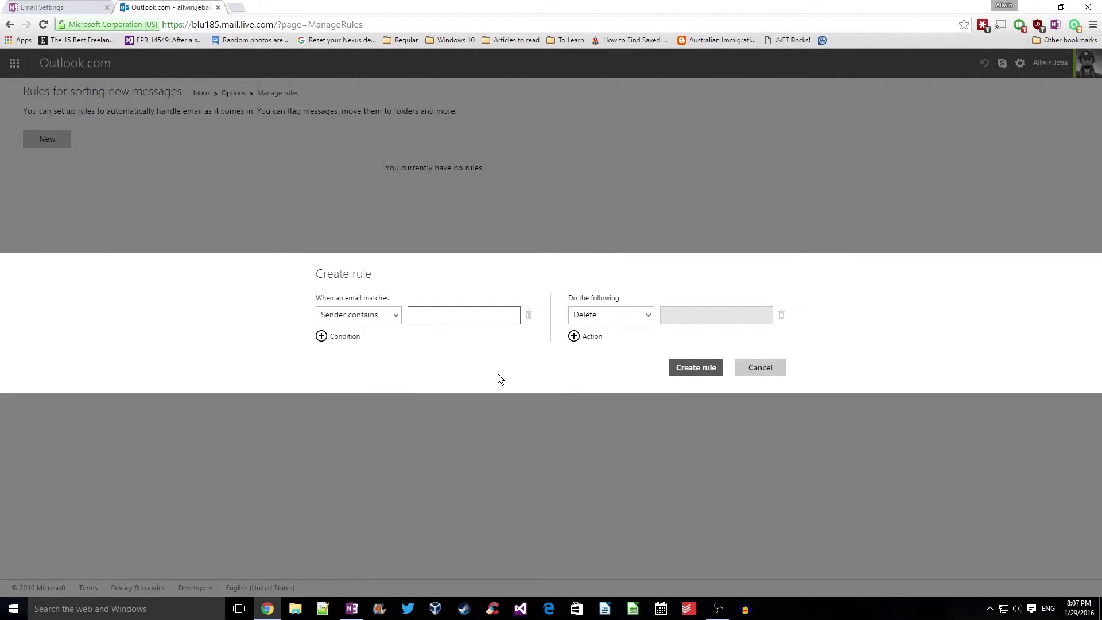
Add a second Recipient contains condition, then delete it
{"action": "left_click", "coordinate": [321, 335]}
{"action": "left_click", "coordinate": [377, 333]}
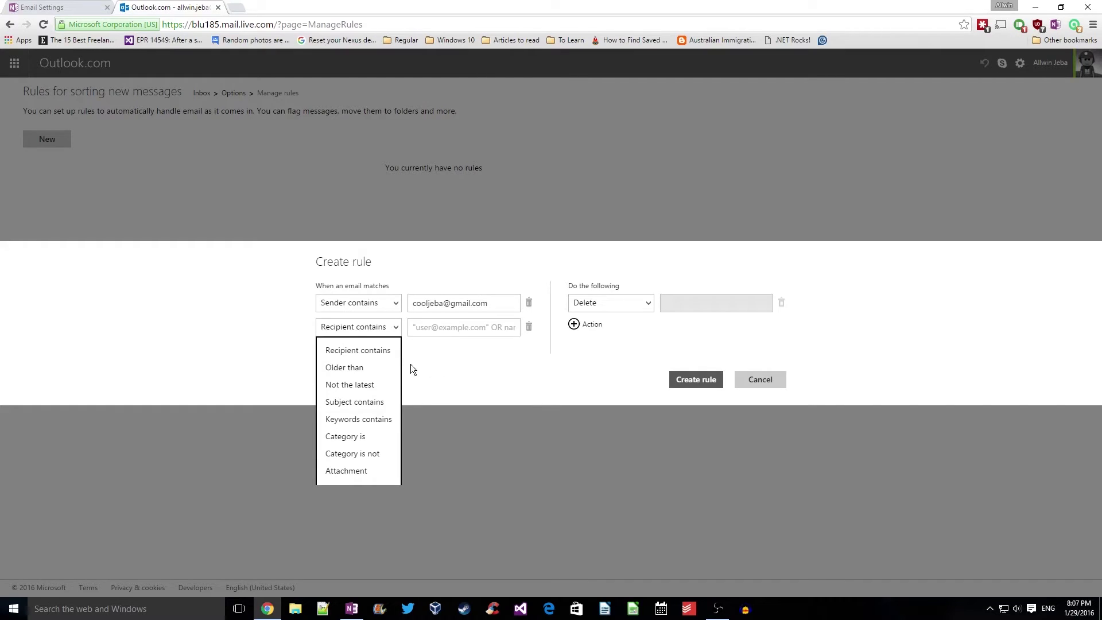
{"action": "left_click", "coordinate": [441, 354]}
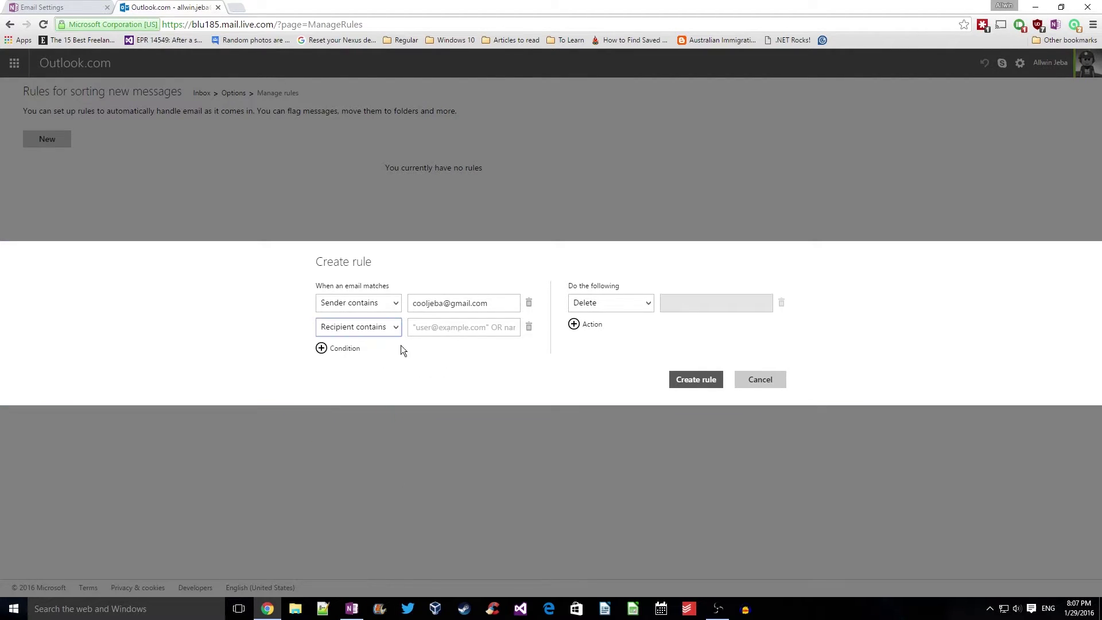
{"action": "left_click", "coordinate": [528, 326]}
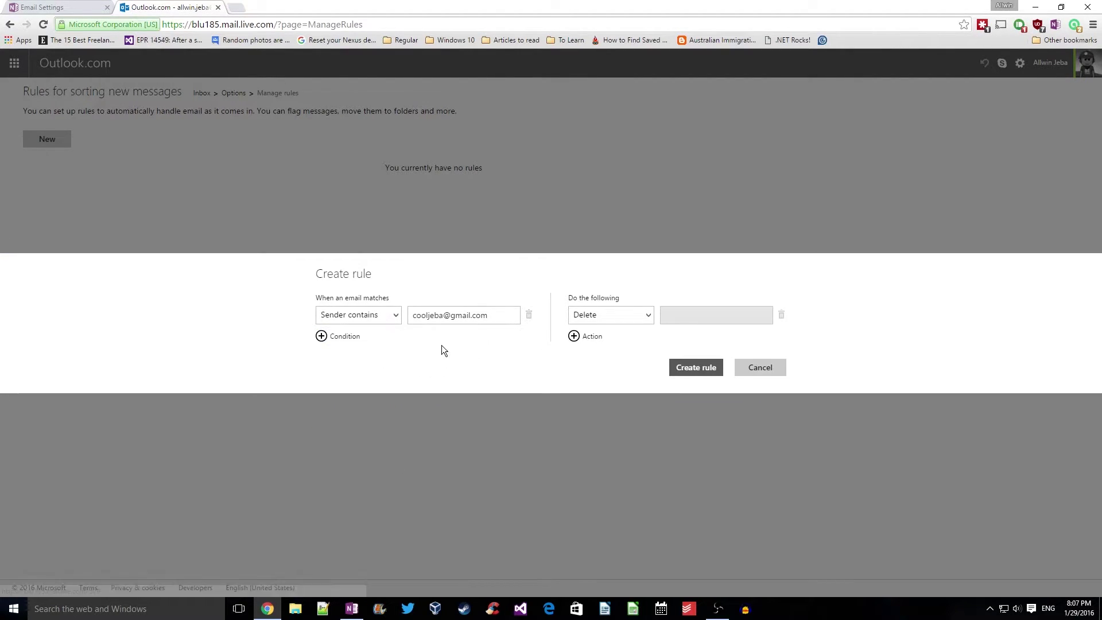
{"action": "left_click", "coordinate": [635, 320]}
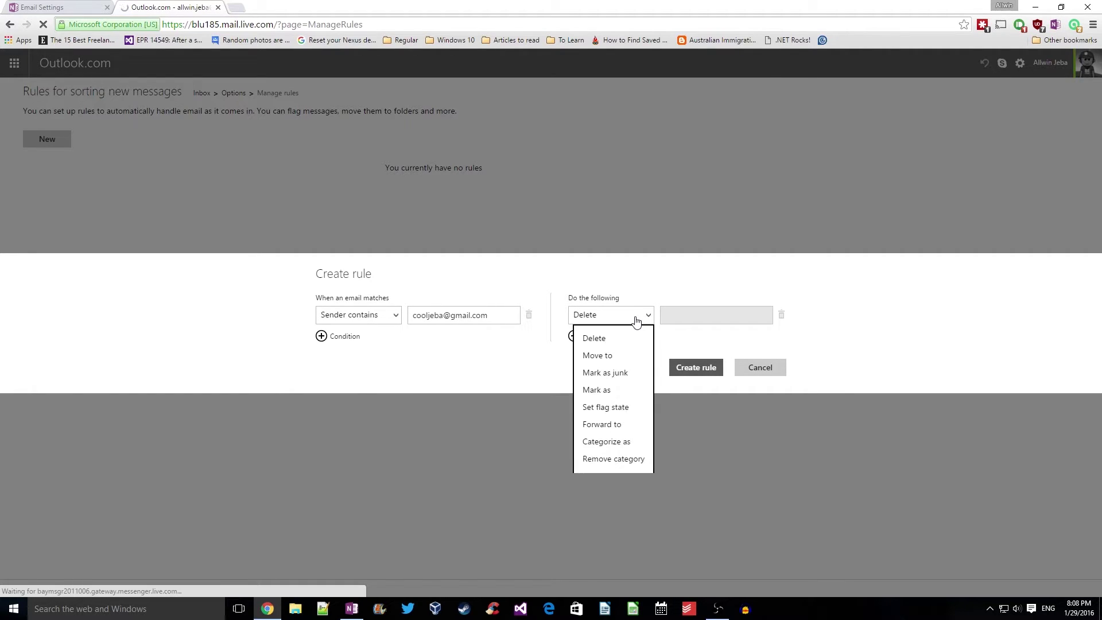
{"action": "left_click", "coordinate": [612, 425]}
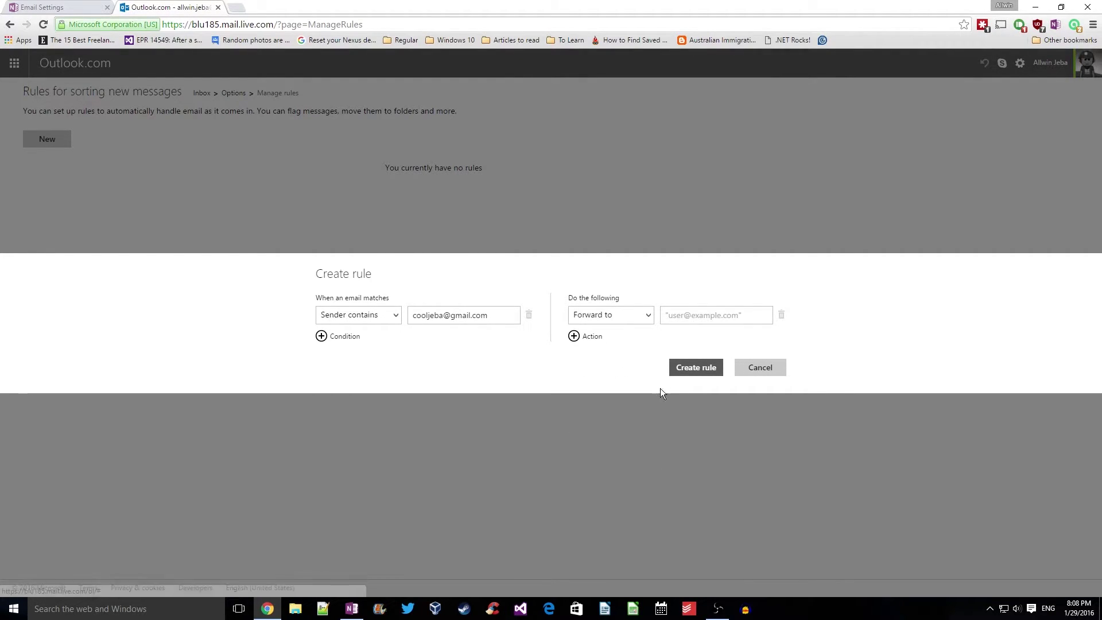
{"action": "left_click", "coordinate": [683, 320]}
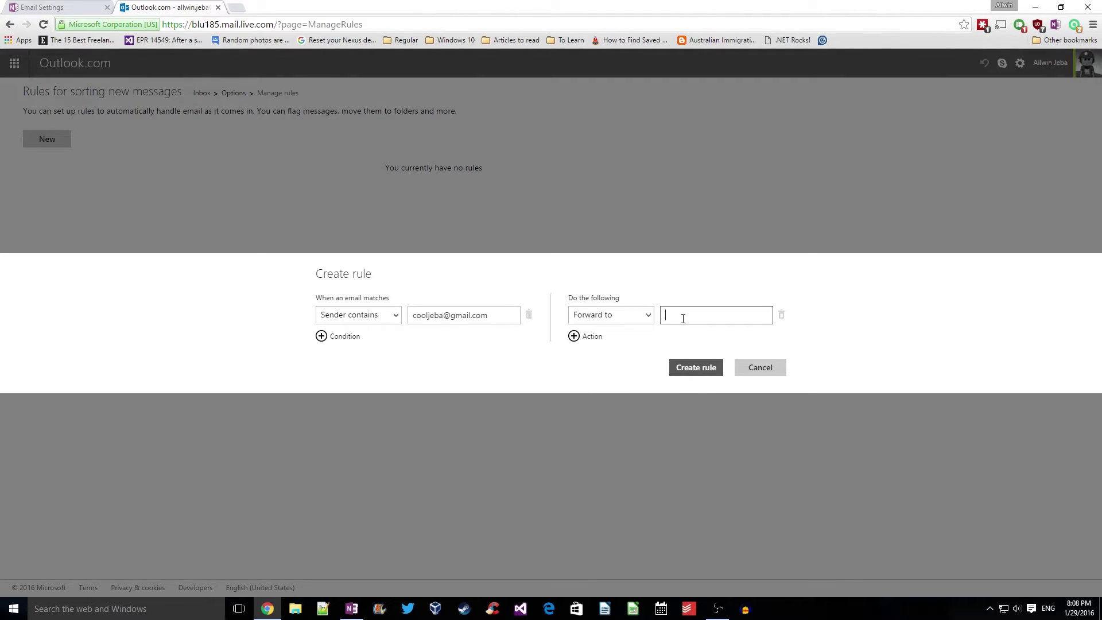
Add and remove an extra action, create the rule, and return to the inbox
{"action": "left_click", "coordinate": [574, 338]}
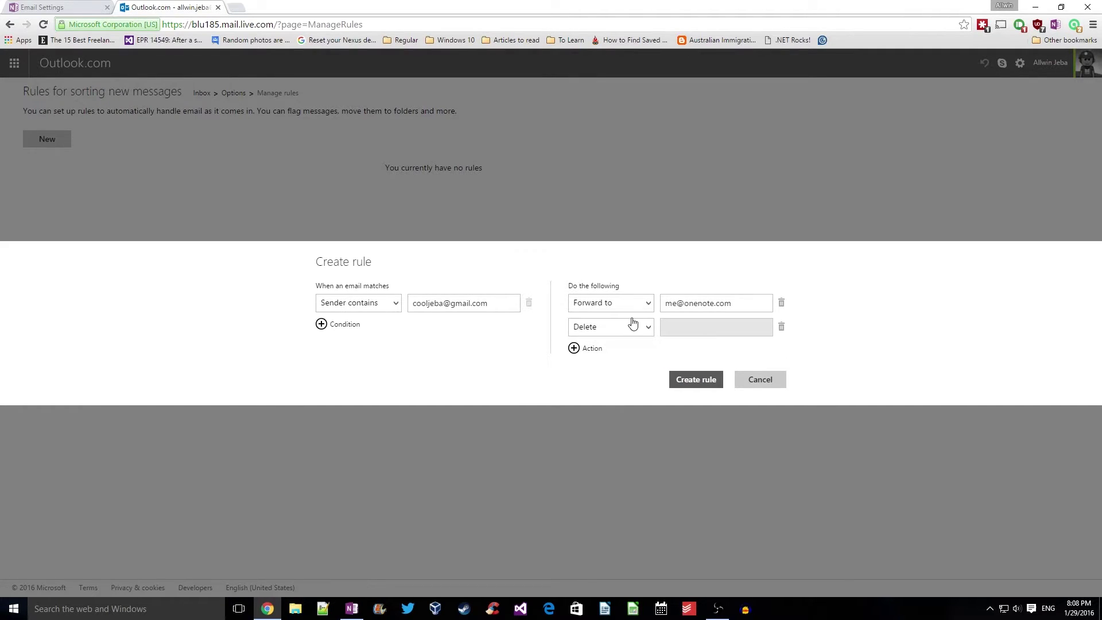
{"action": "left_click", "coordinate": [633, 325]}
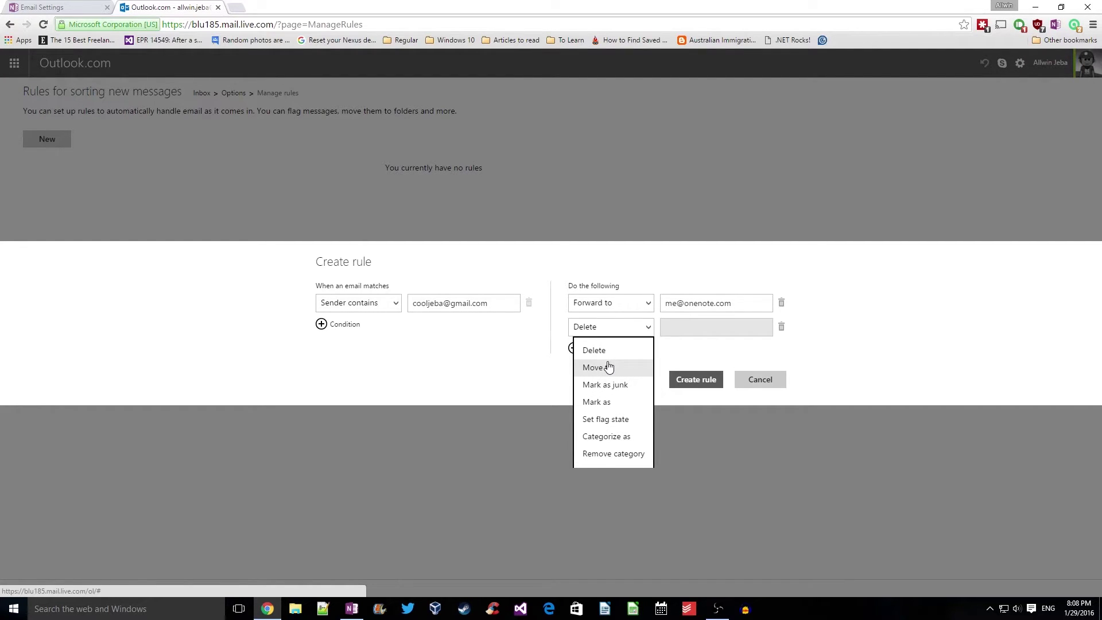
{"action": "left_click", "coordinate": [565, 354]}
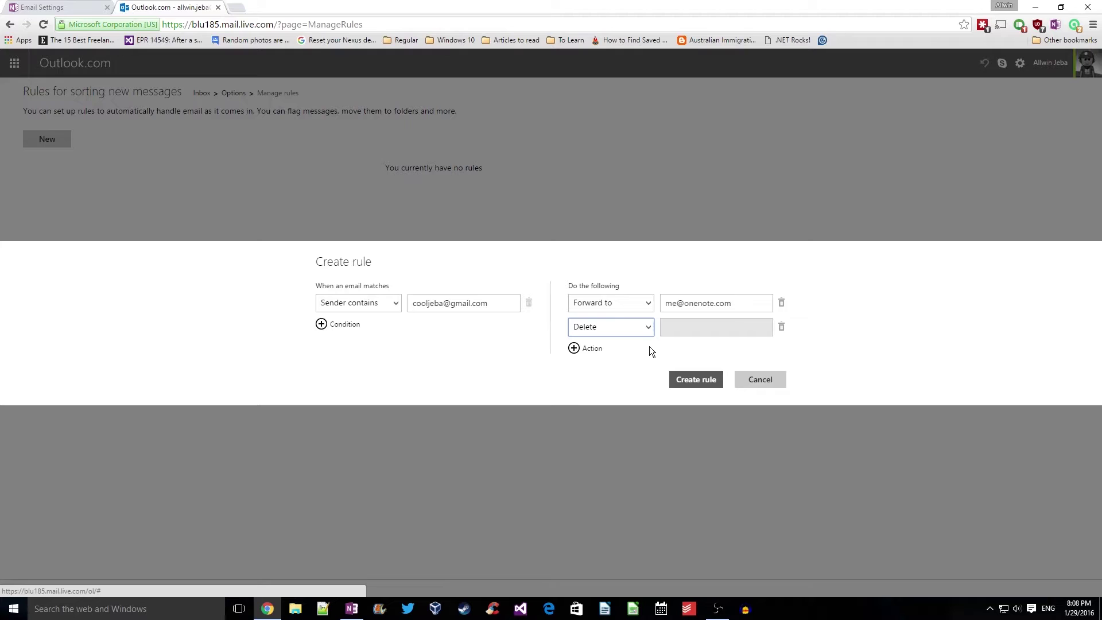
{"action": "left_click", "coordinate": [781, 327]}
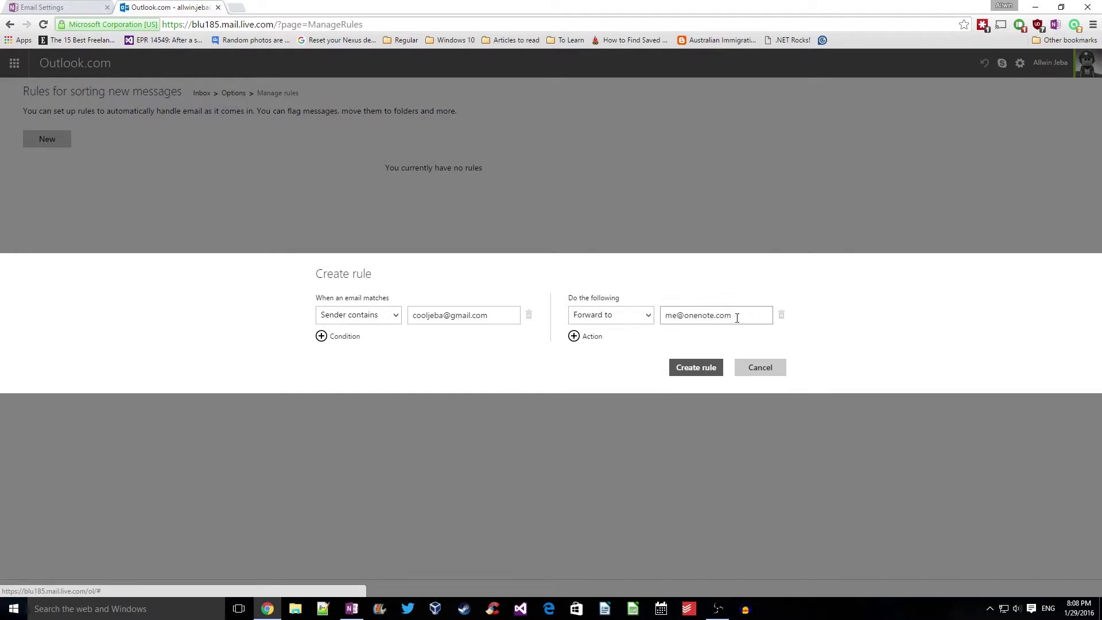
{"action": "left_click", "coordinate": [701, 370]}
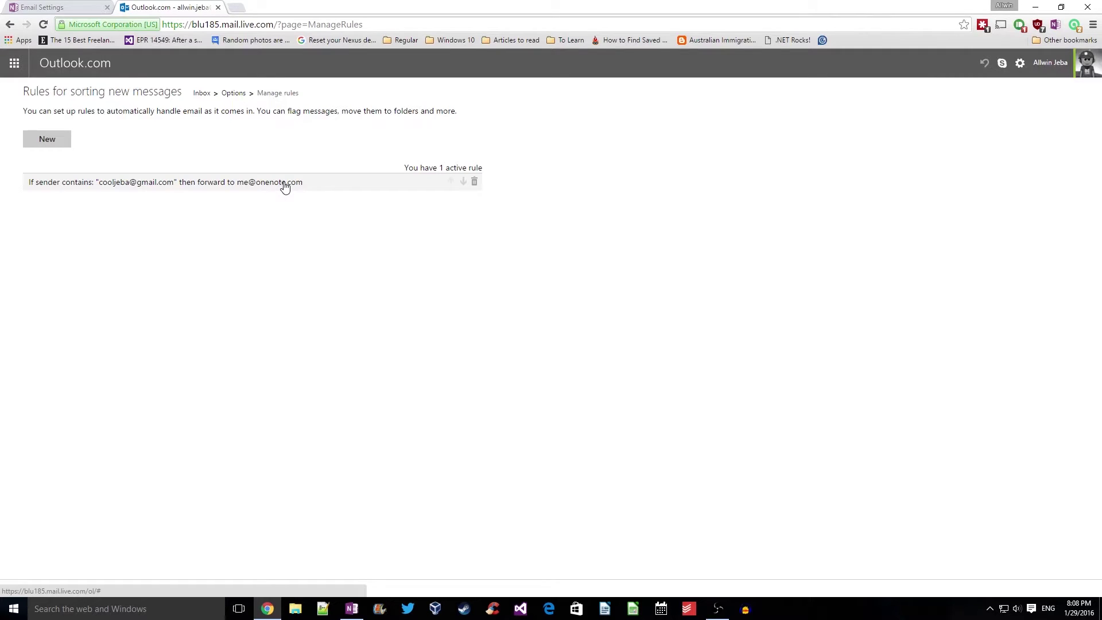
{"action": "left_click", "coordinate": [202, 94]}
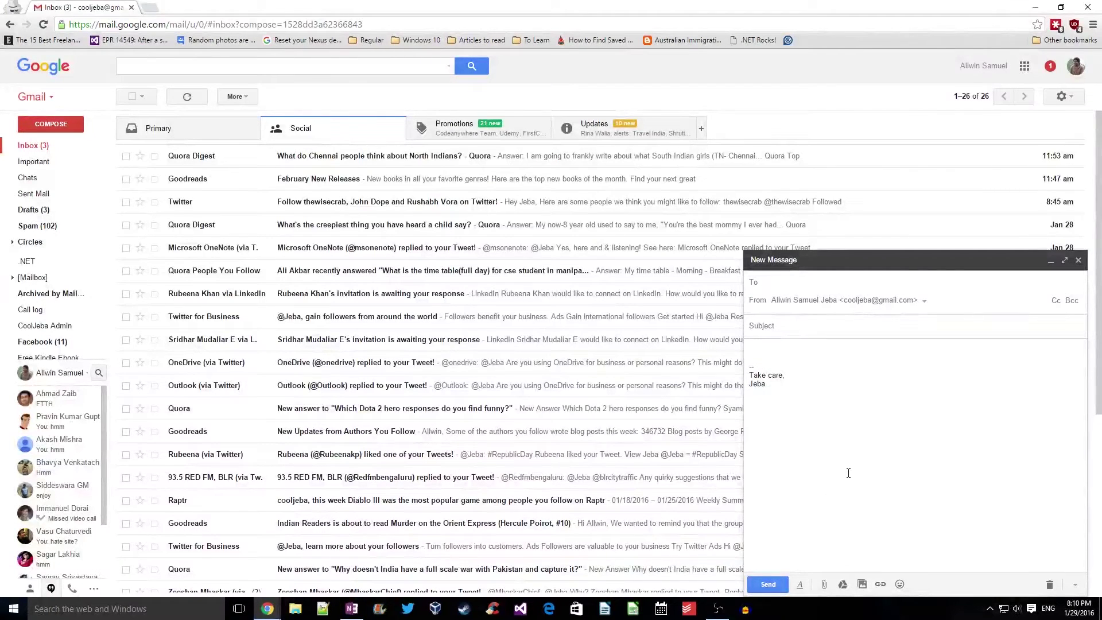
Address the new Gmail message to the Outlook.com contact with subject 'Hey'
{"action": "left_click", "coordinate": [846, 469]}
{"action": "left_click", "coordinate": [790, 282]}
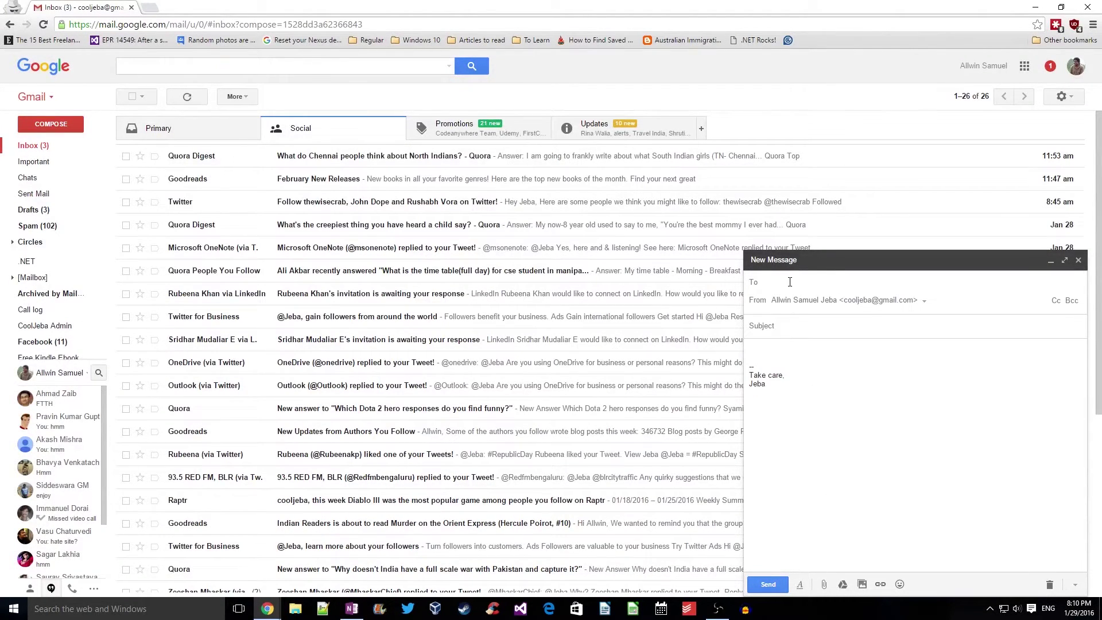
{"action": "type", "text": "allwin"}
{"action": "key", "text": "Return"}
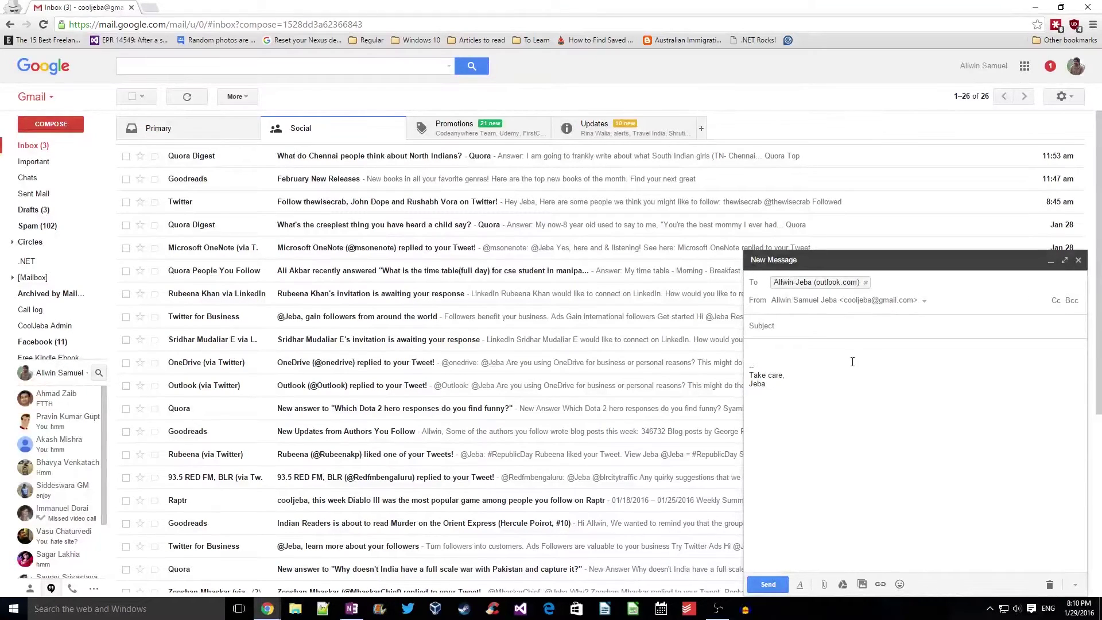
{"action": "left_click", "coordinate": [791, 335]}
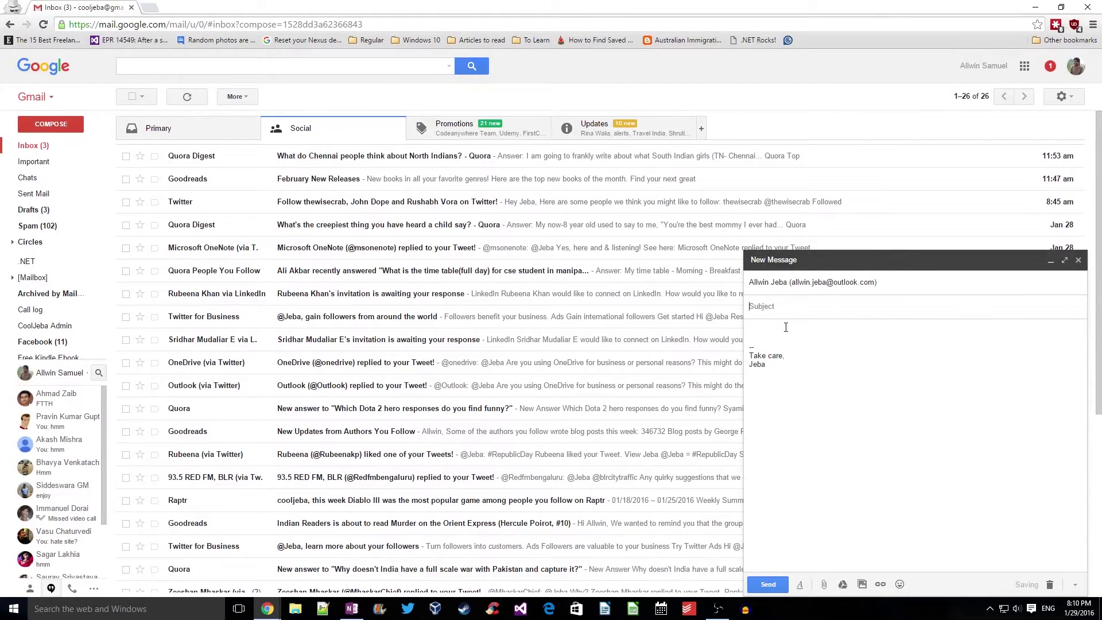
{"action": "type", "text": "Hey"}
Write the body: 'Hey test mail...', 'Send from Gmail goes to Outlook.com gets archived at OneNote!', 'AMAZING'
{"action": "left_click", "coordinate": [785, 327]}
{"action": "type", "text": "Hey "}
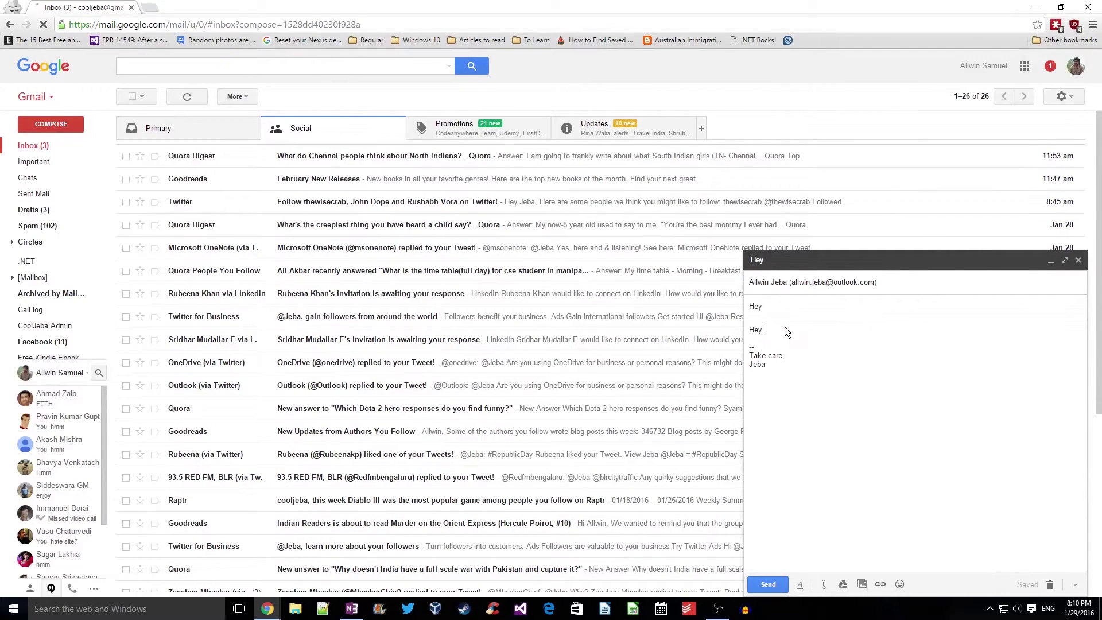
{"action": "type", "text": "test mail. Hope to fin"}
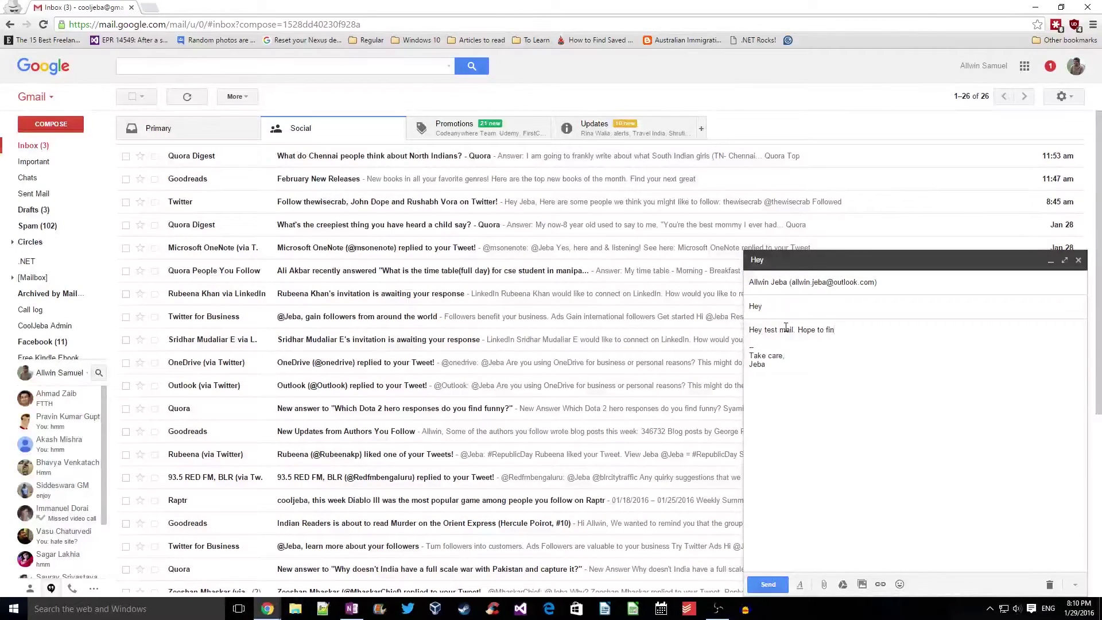
{"action": "key", "text": "BackSpace"}
{"action": "key", "text": "BackSpace"}
{"action": "key", "text": "BackSpace"}
{"action": "key", "text": "BackSpace"}
{"action": "key", "text": "BackSpace"}
{"action": "key", "text": "BackSpace"}
{"action": "type", "text": "you a"}
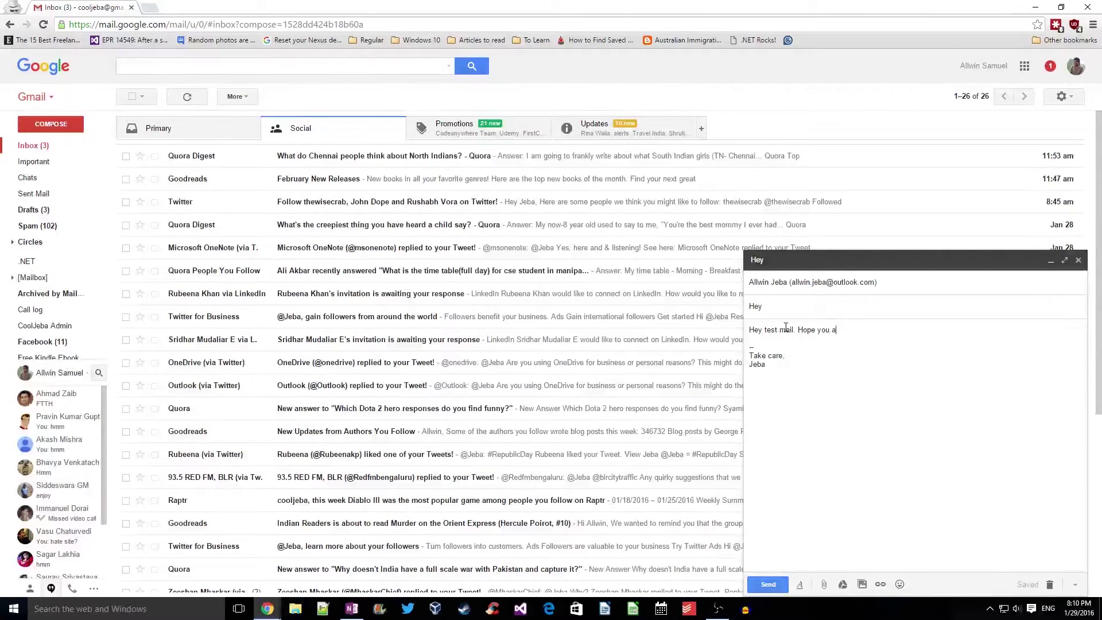
{"action": "type", "text": "re doing good!"}
{"action": "key", "text": "Return"}
{"action": "key", "text": "Return"}
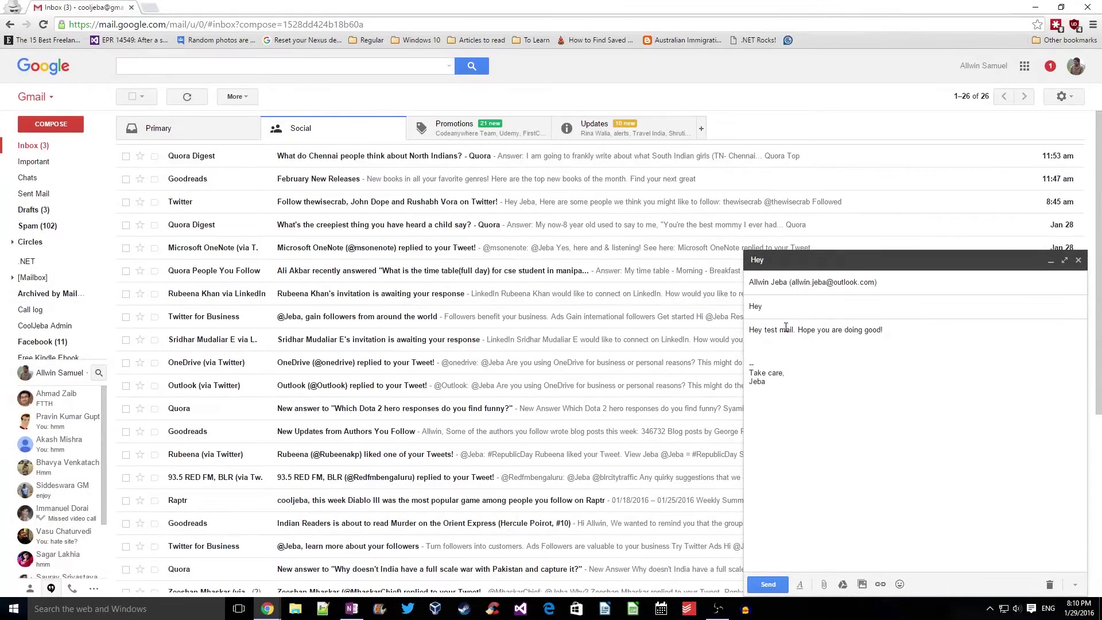
{"action": "type", "text": "Send from Gmail "}
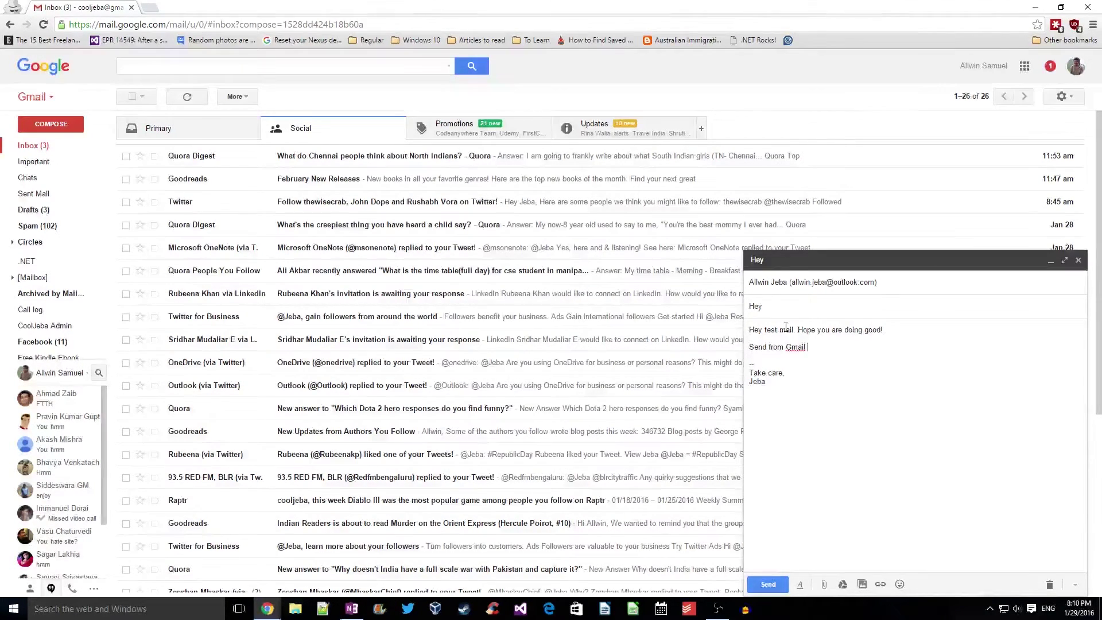
{"action": "type", "text": "goes to Outl"}
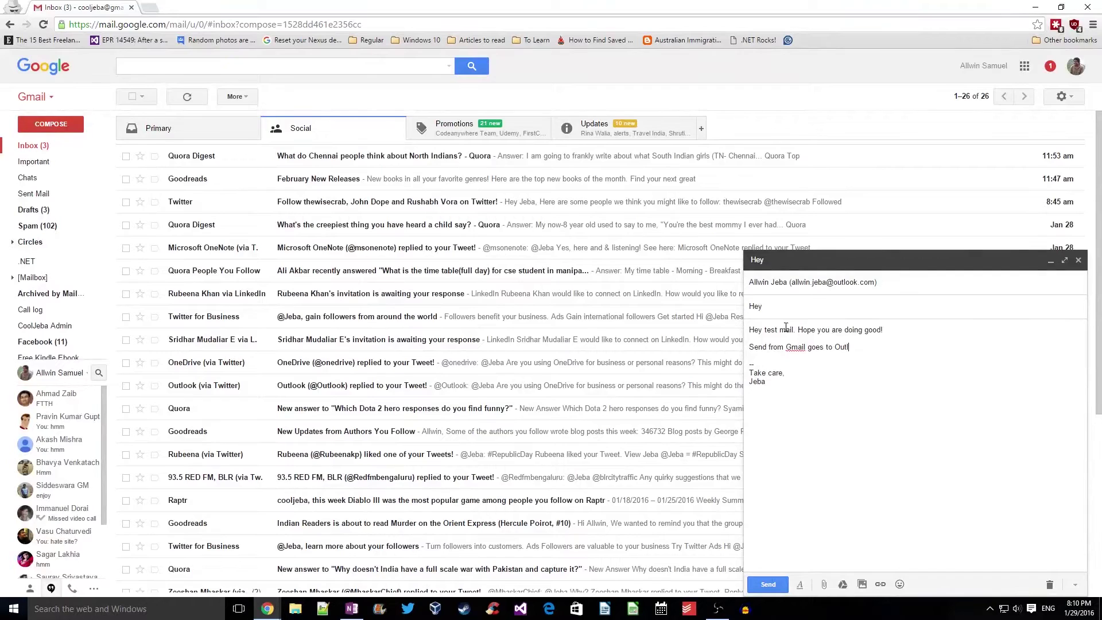
{"action": "type", "text": "ook.com gets archived at OneNote!"}
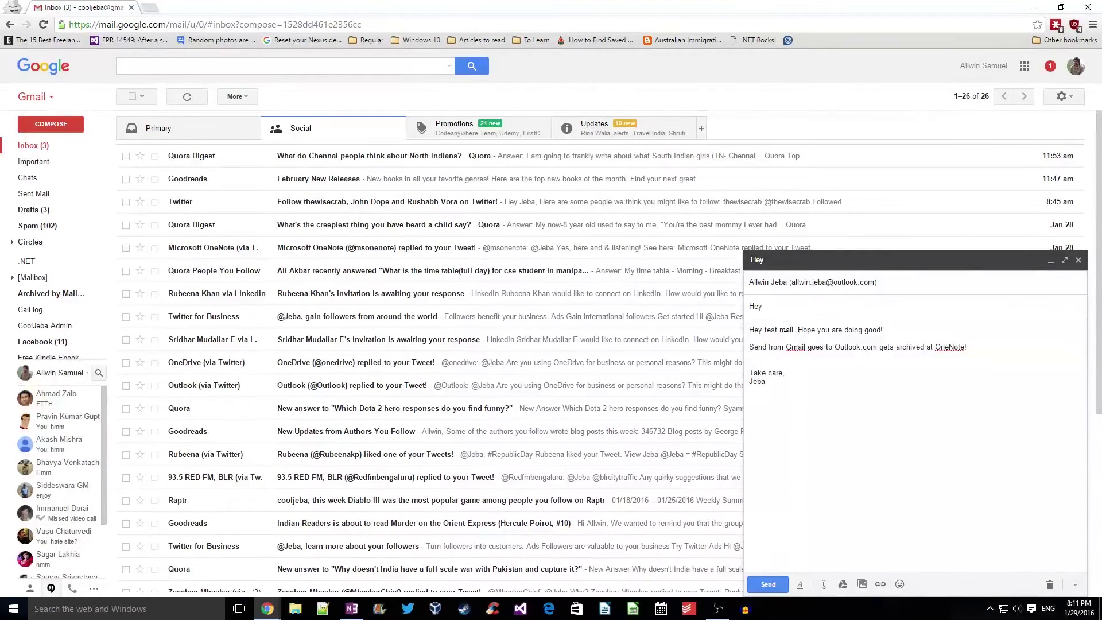
{"action": "key", "text": "Return"}
{"action": "key", "text": "Return"}
{"action": "type", "text": "AMAZING!!"}
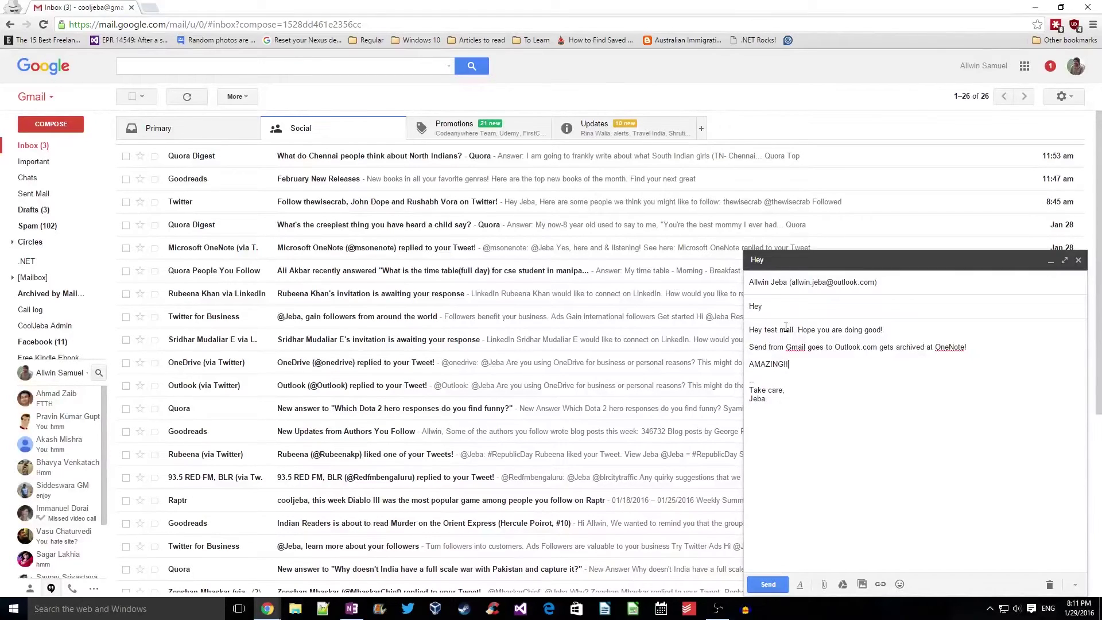
Extend the subject to 'Hey test email' and send the message
{"action": "left_click", "coordinate": [794, 309]}
{"action": "type", "text": "test email"}
{"action": "left_click", "coordinate": [764, 583]}
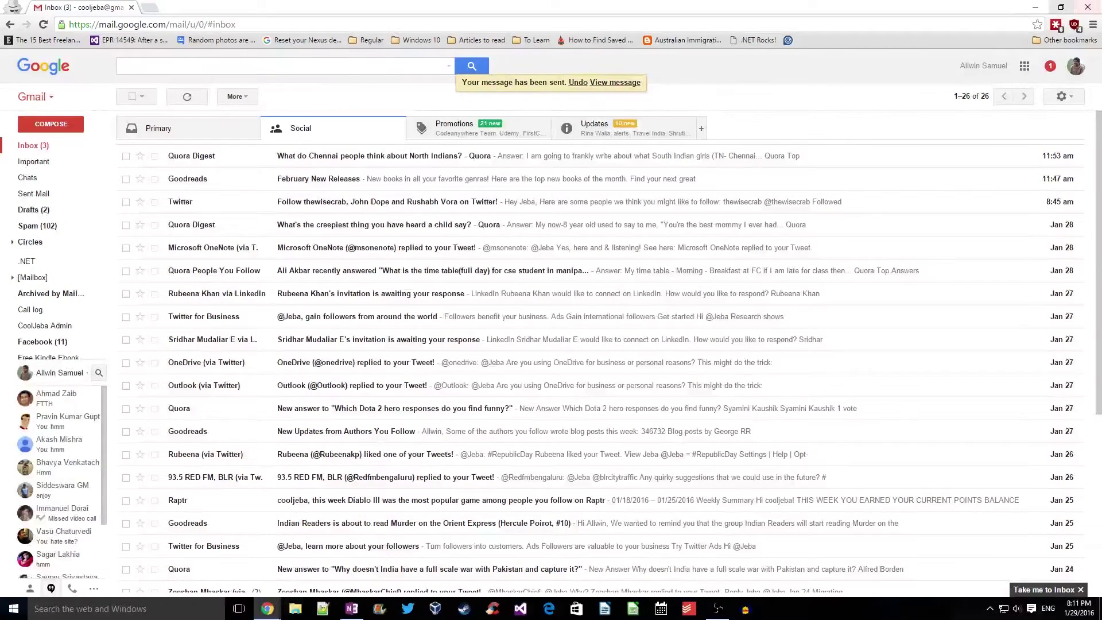
Open the 'Hey test email' in the Outlook.com inbox and highlight its AMAZING!! line
{"action": "key", "text": "alt+Tab"}
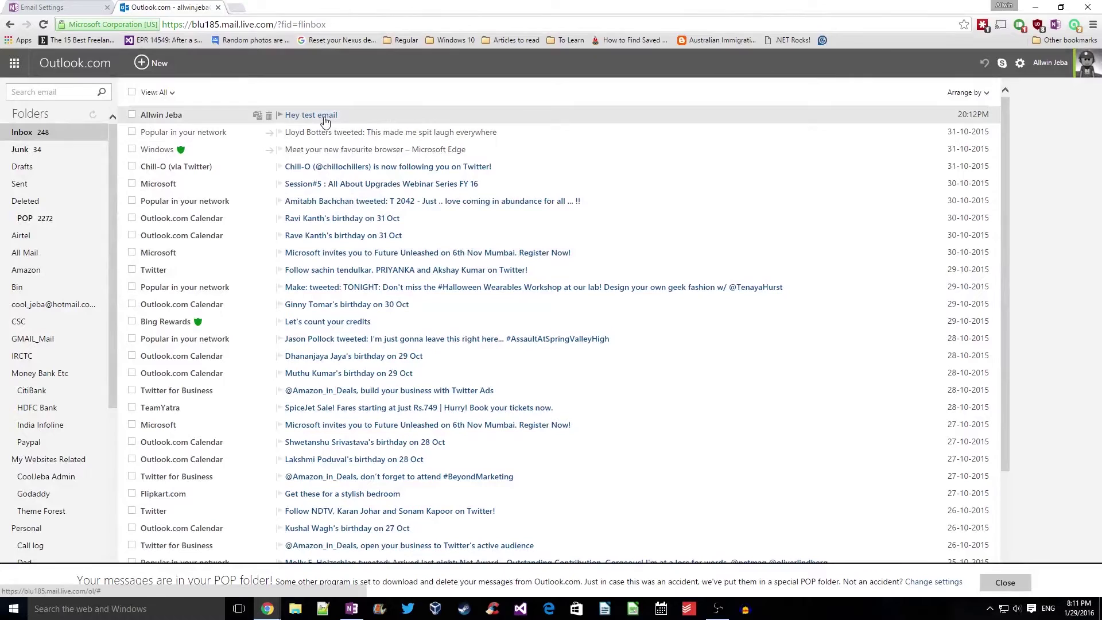
{"action": "left_click", "coordinate": [325, 117]}
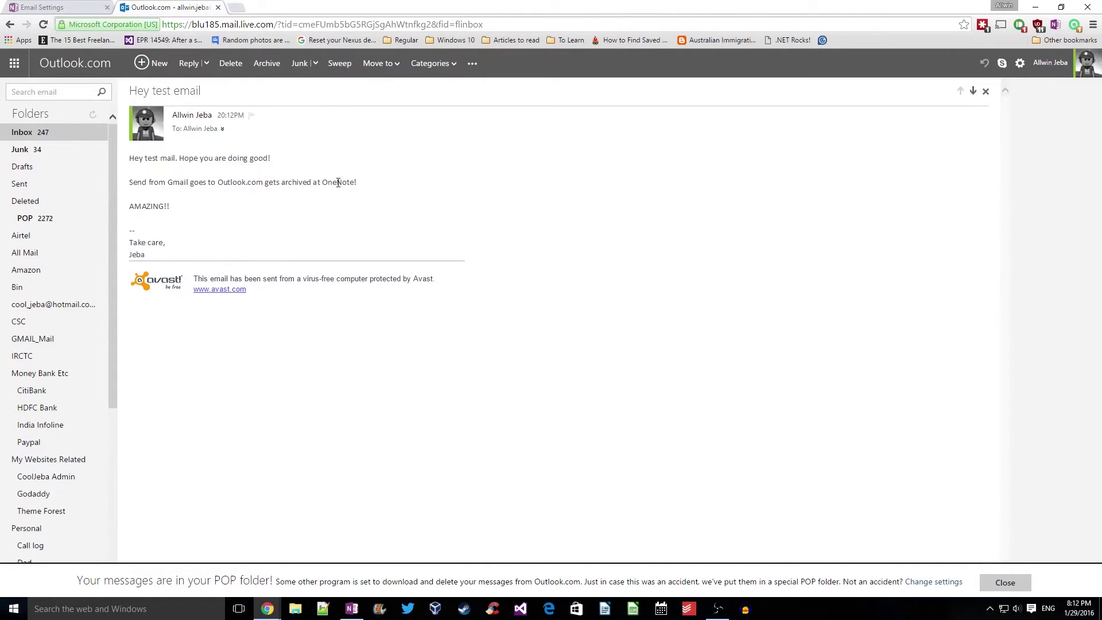
{"action": "left_click_drag", "start_coordinate": [141, 208], "coordinate": [179, 211]}
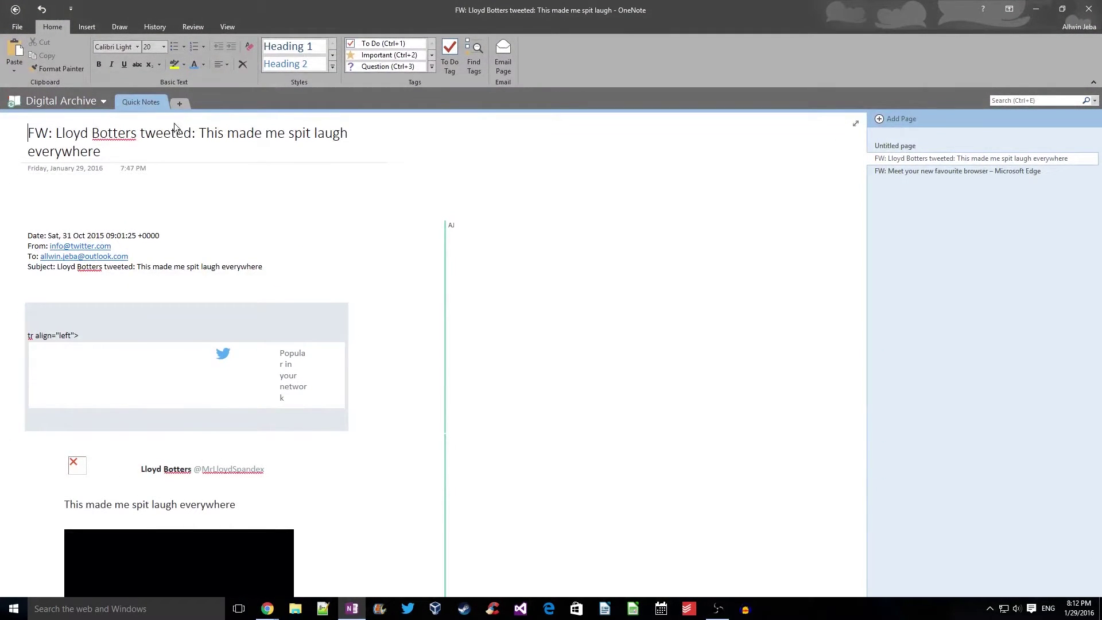
Check the notebooks' sync status via File > Info > View Sync Status, then close it
{"action": "left_click", "coordinate": [17, 26]}
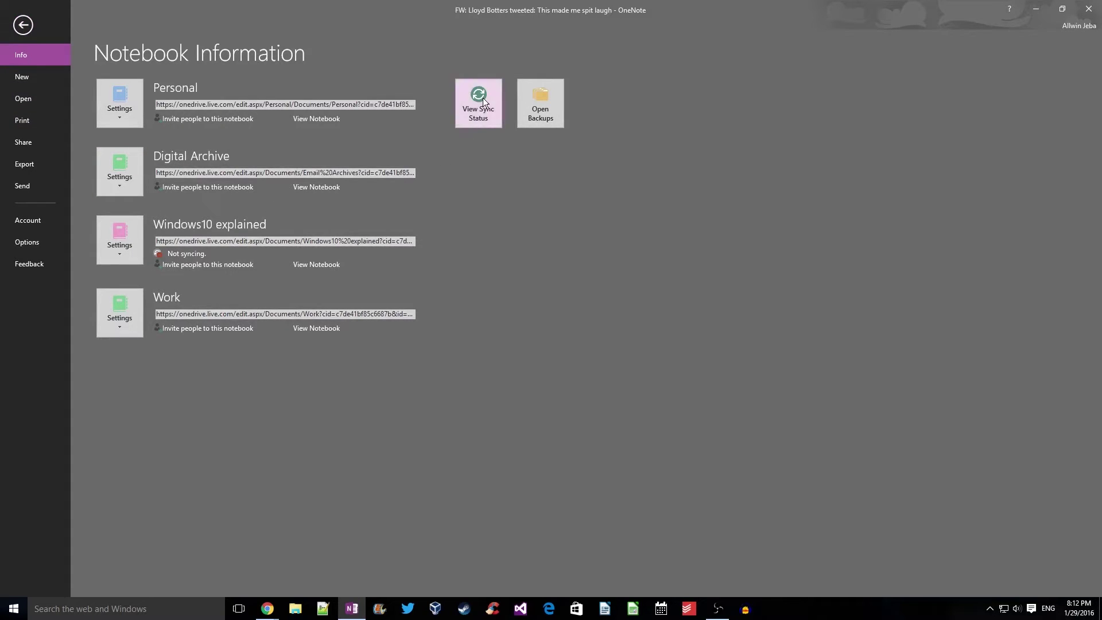
{"action": "left_click", "coordinate": [479, 102]}
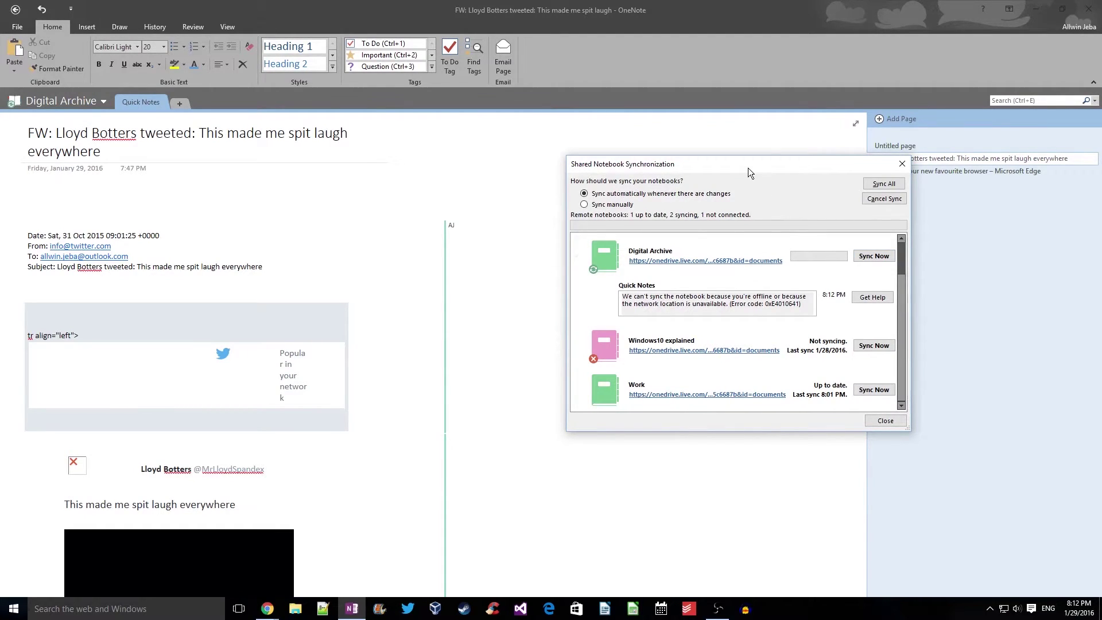
{"action": "left_click_drag", "start_coordinate": [749, 168], "coordinate": [585, 166]}
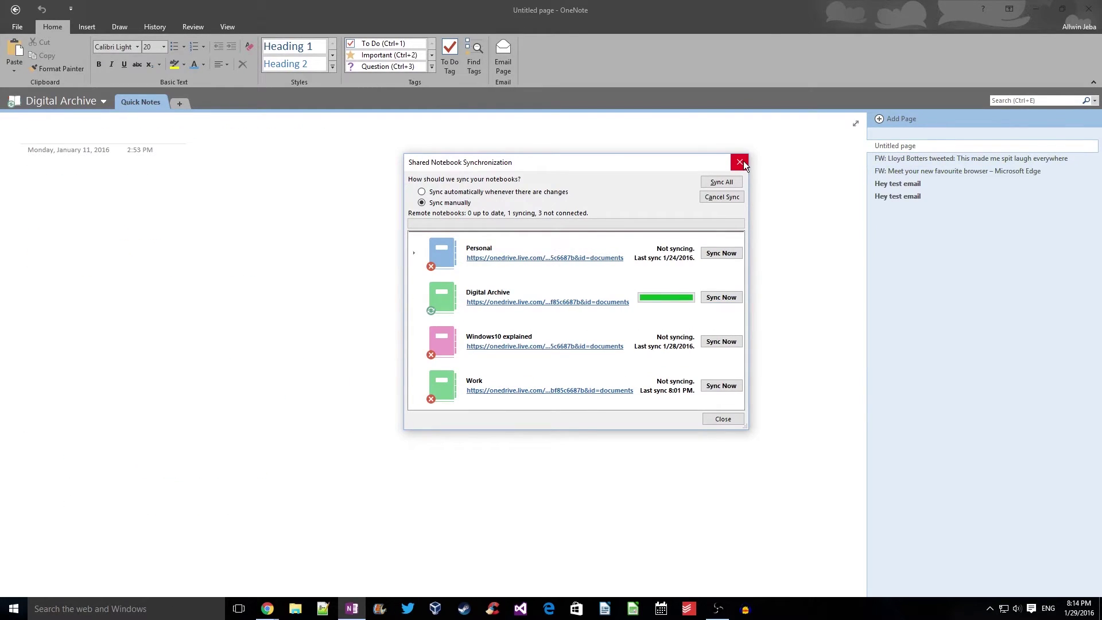
{"action": "left_click", "coordinate": [740, 163]}
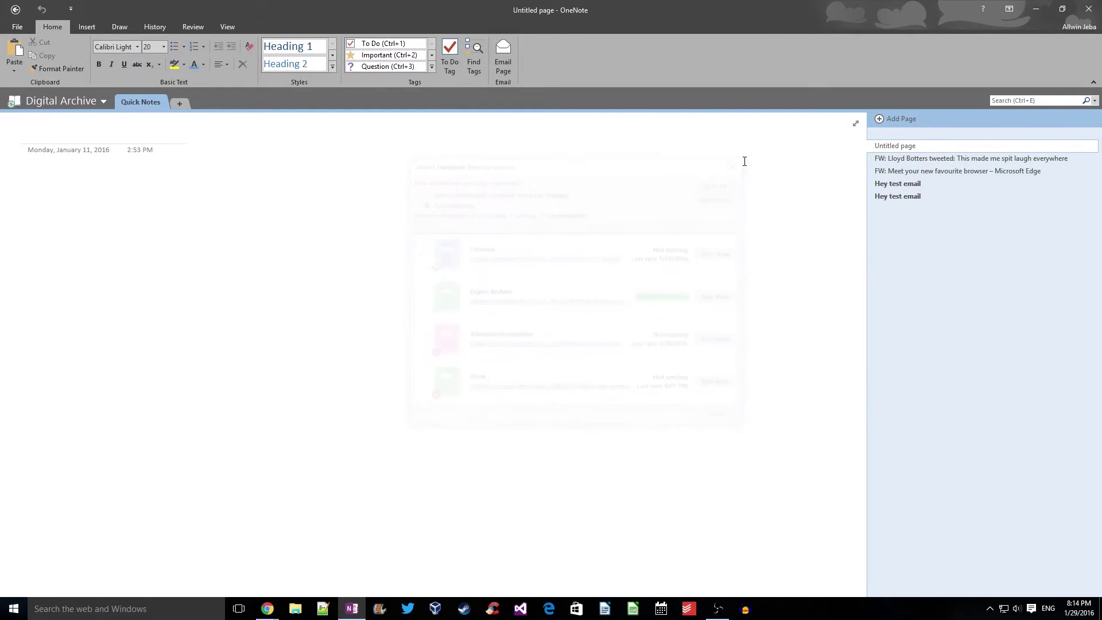
Open the first 'Hey test email' page in Quick Notes and review its body text
{"action": "left_click", "coordinate": [918, 183]}
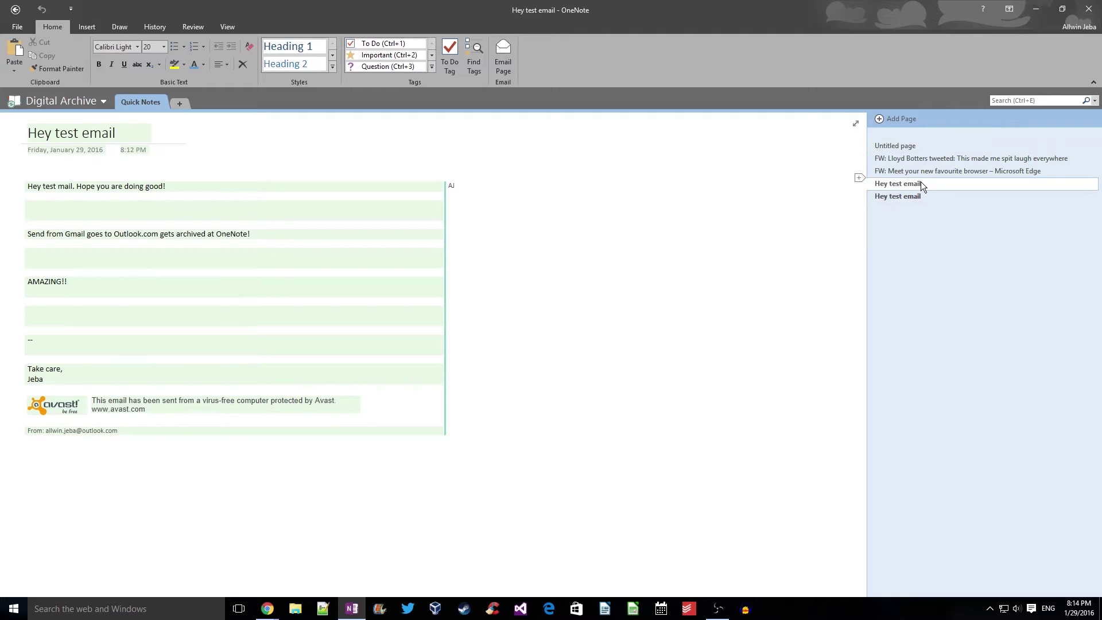
{"action": "left_click", "coordinate": [344, 130]}
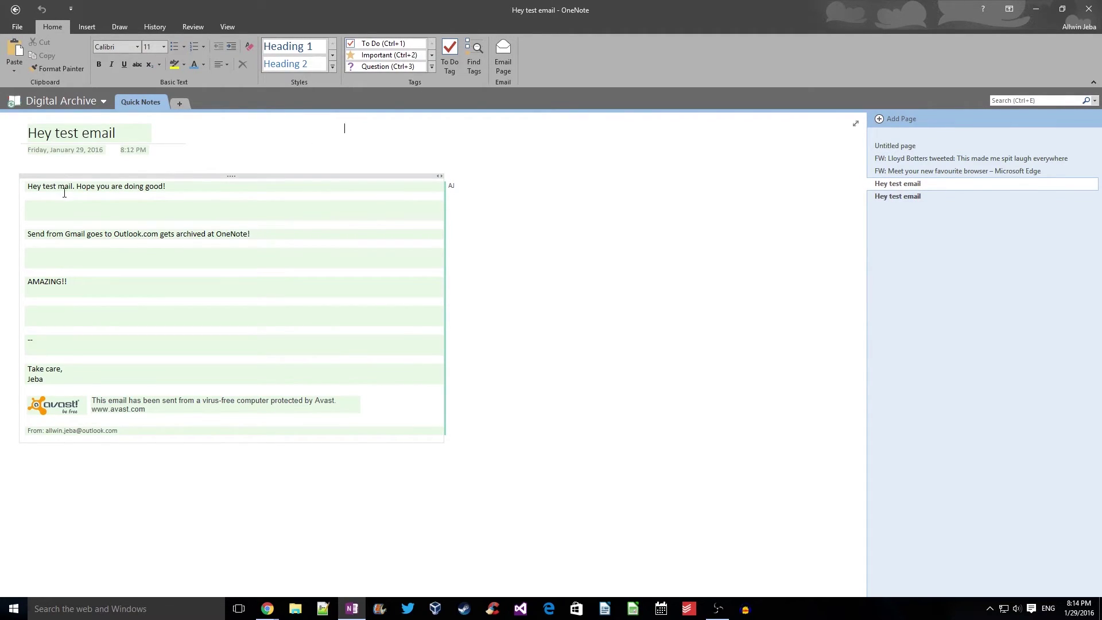
{"action": "left_click", "coordinate": [252, 234]}
{"action": "left_click", "coordinate": [85, 287]}
Compare the two 'Hey test email' pages, ending back on the first one
{"action": "right_click", "coordinate": [897, 187]}
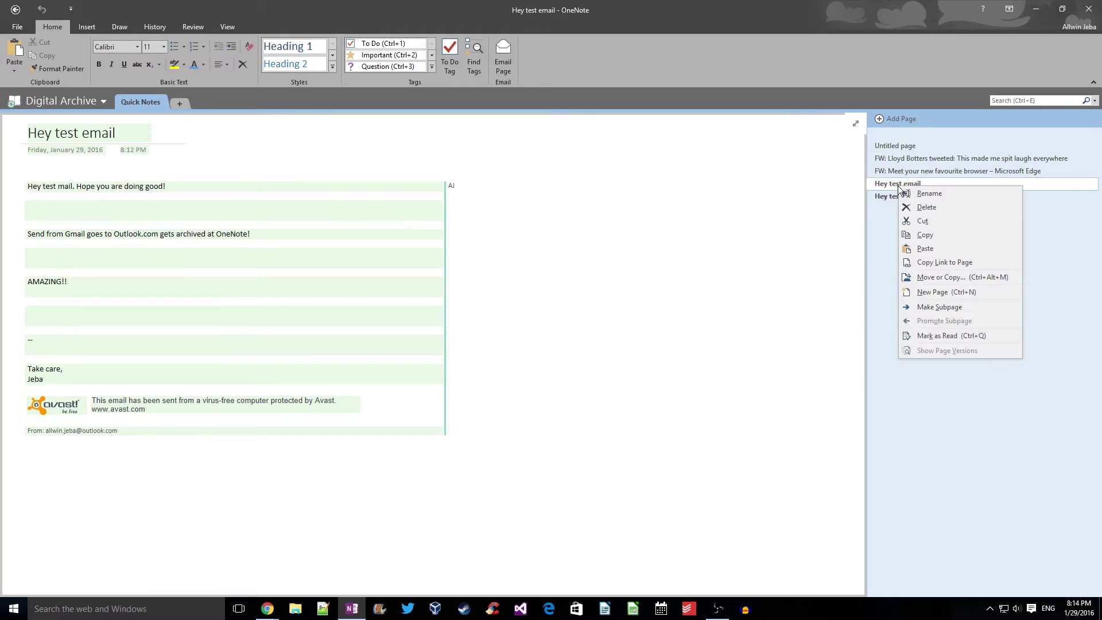
{"action": "left_click", "coordinate": [877, 243]}
{"action": "left_click", "coordinate": [894, 198]}
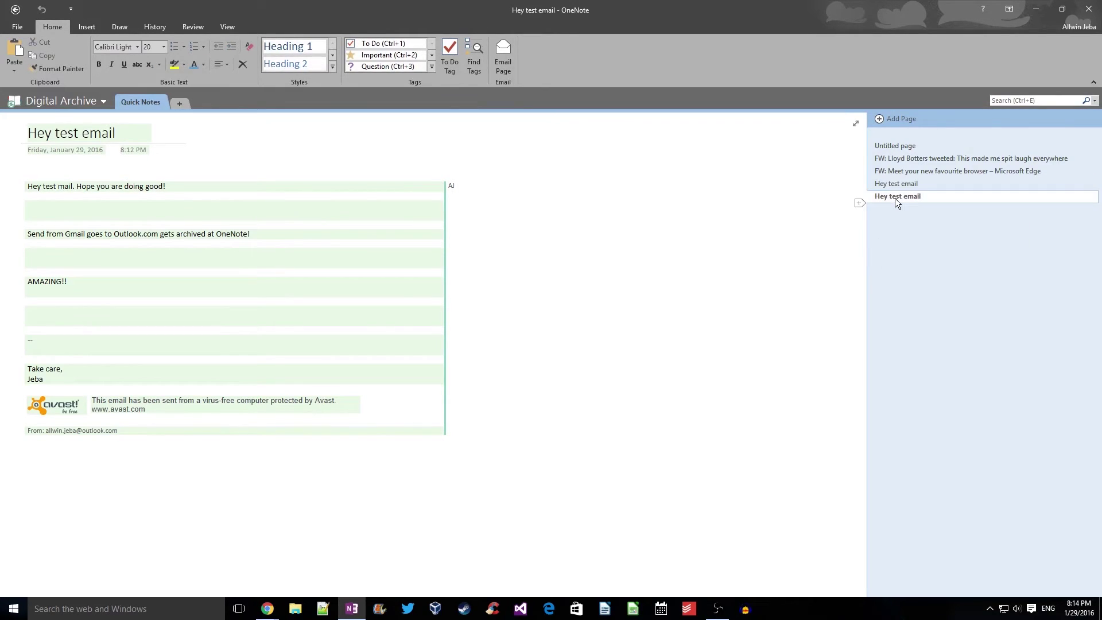
{"action": "left_click", "coordinate": [914, 184]}
{"action": "left_click", "coordinate": [911, 195]}
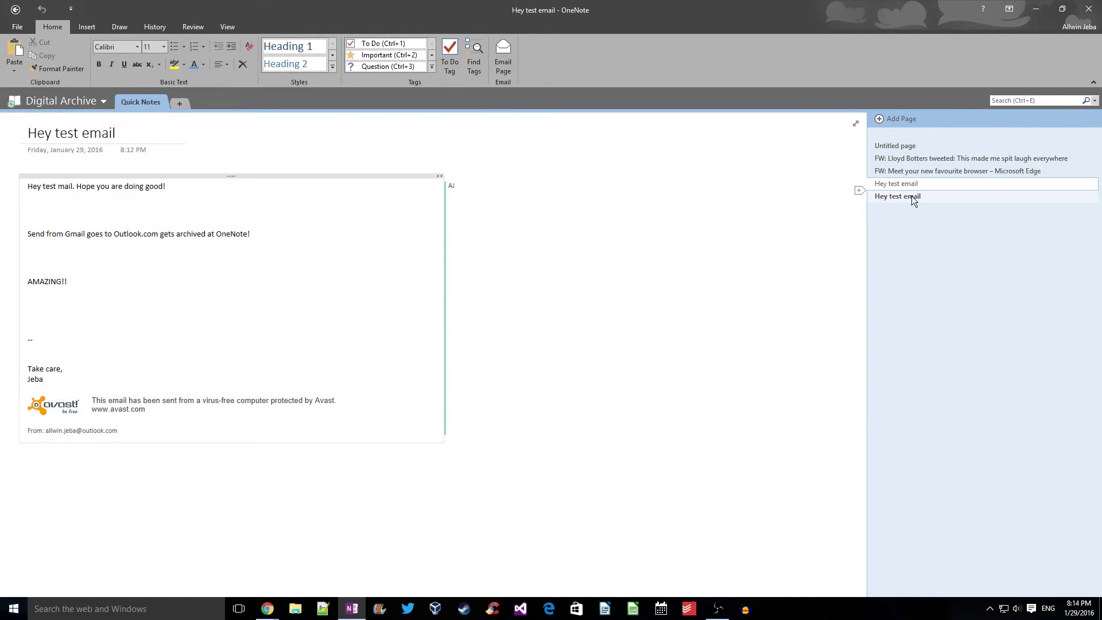
{"action": "left_click", "coordinate": [915, 185]}
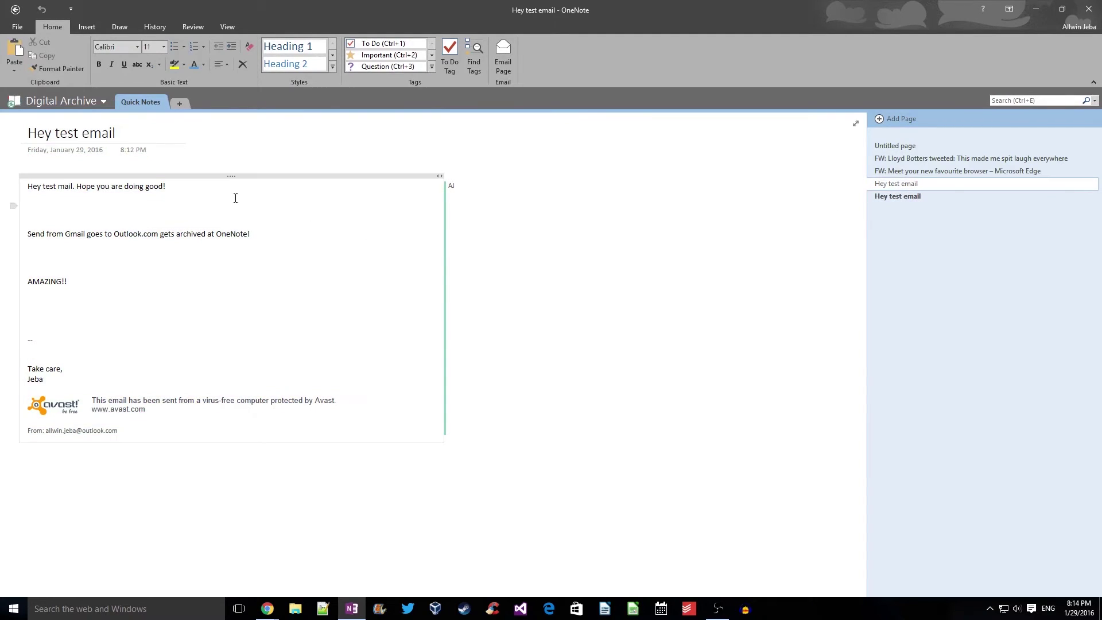
{"action": "left_click", "coordinate": [536, 350]}
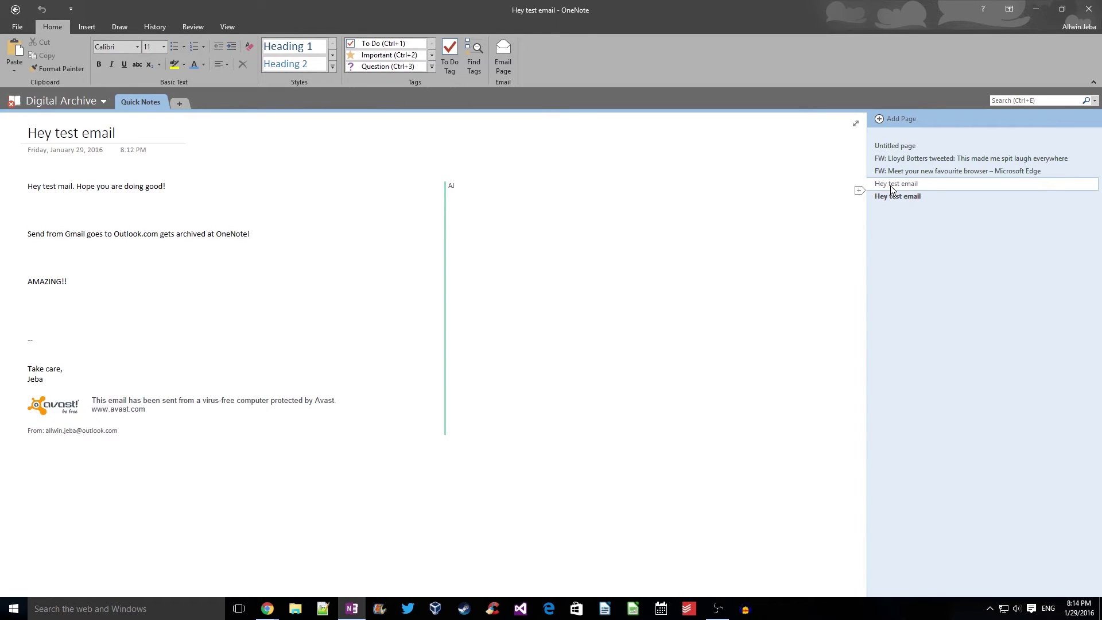
Add a new section named 'Personal Emails' to the Digital Archive notebook
{"action": "left_click", "coordinate": [179, 103]}
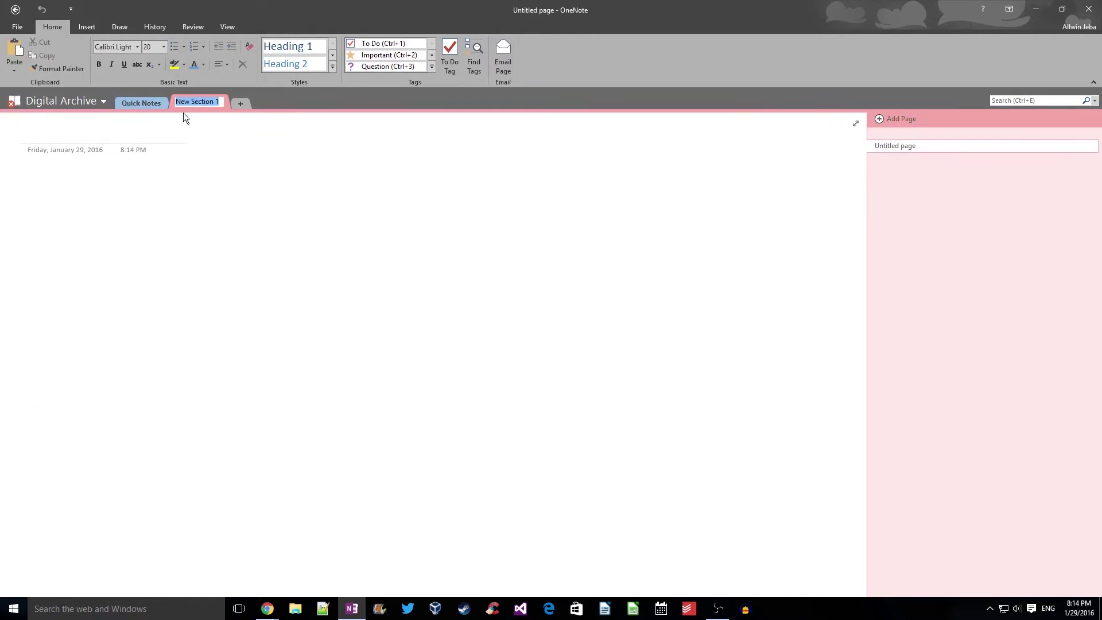
{"action": "type", "text": "Personal Emails"}
{"action": "key", "text": "Return"}
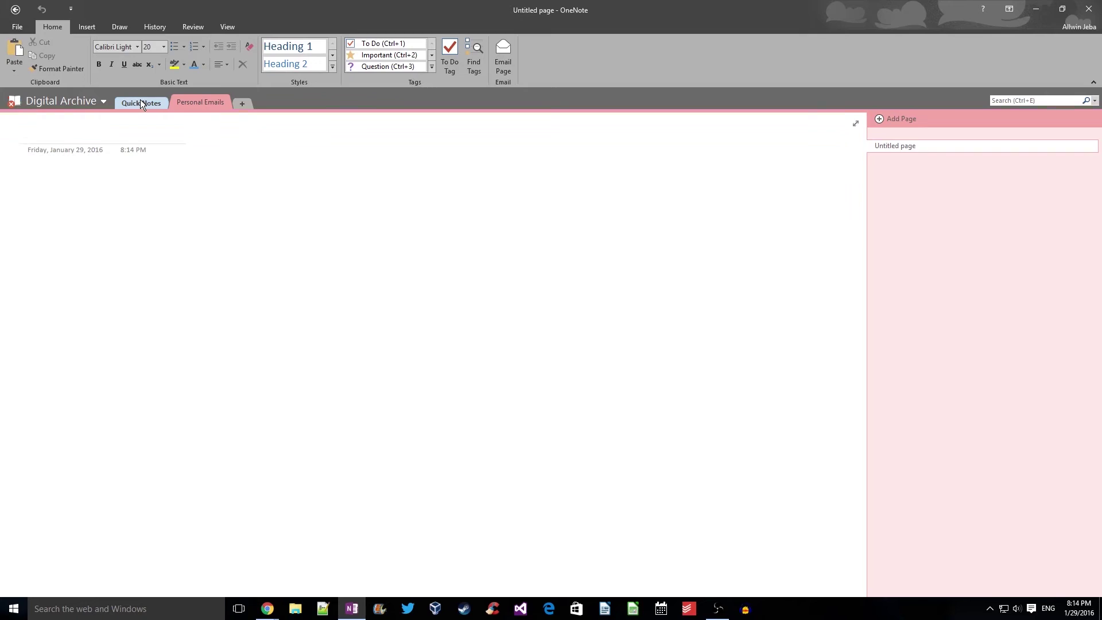
Move the Hey test email page from Quick Notes into the Personal Emails section
{"action": "left_click", "coordinate": [140, 103]}
{"action": "right_click", "coordinate": [896, 184]}
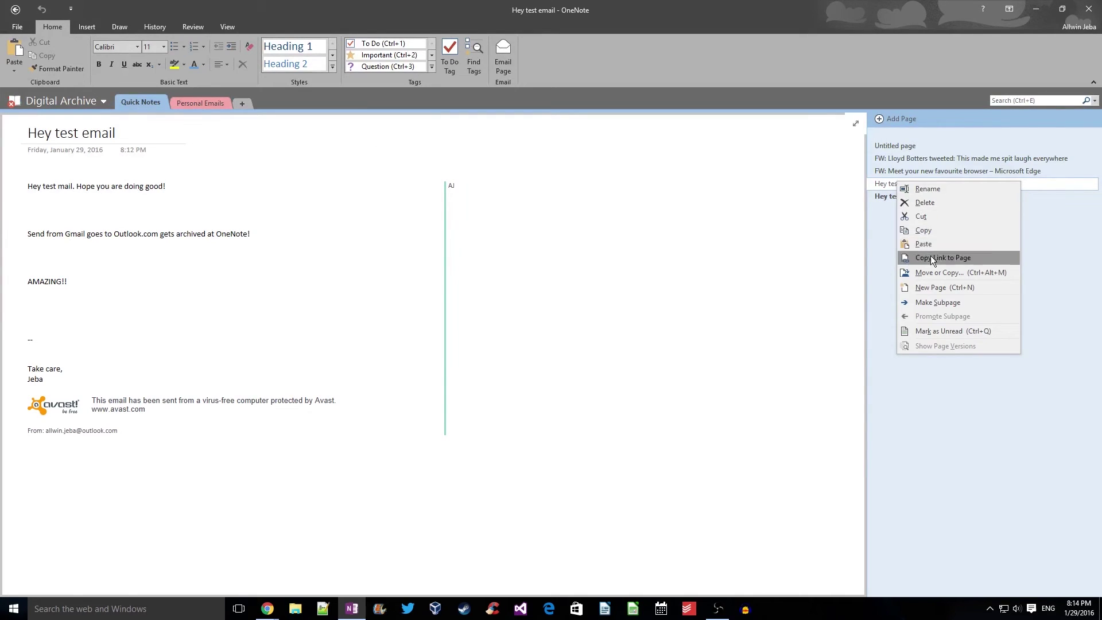
{"action": "left_click", "coordinate": [925, 273]}
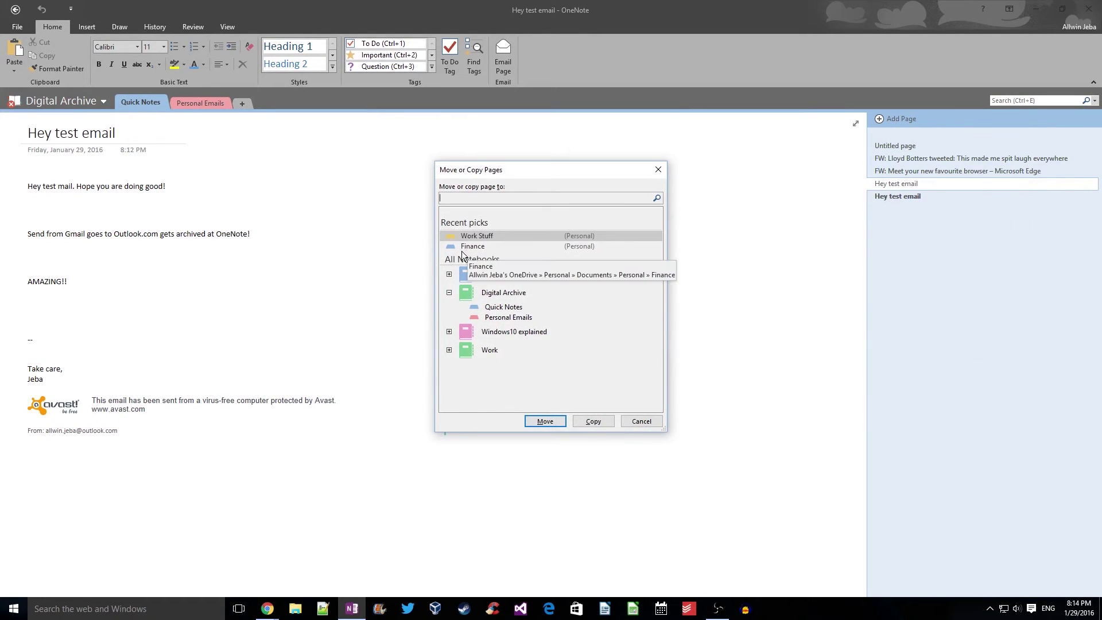
{"action": "left_click", "coordinate": [508, 317]}
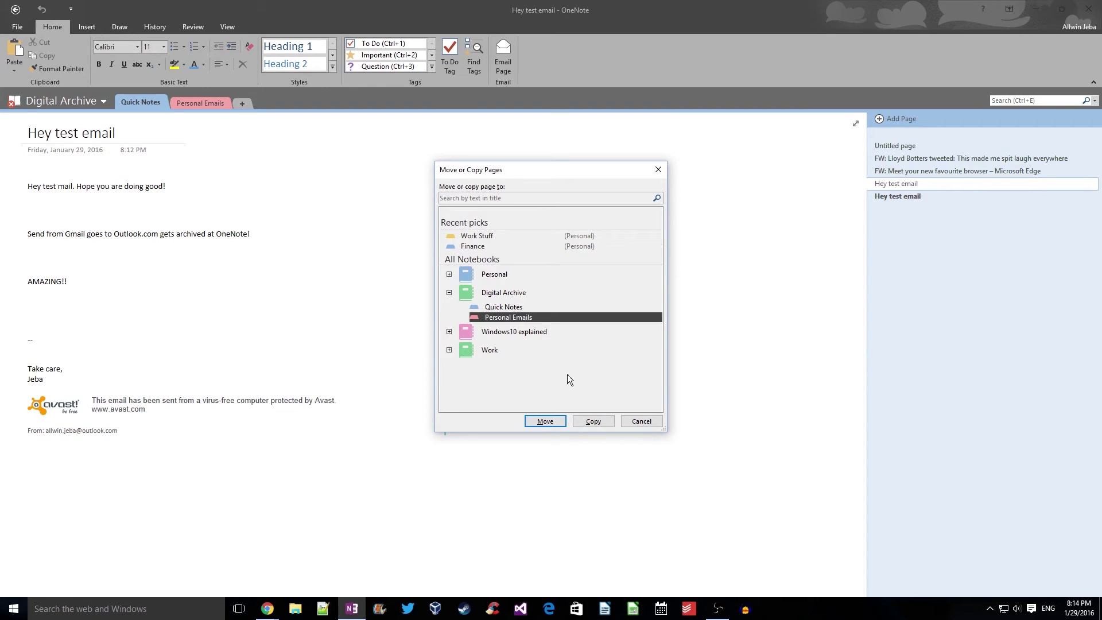
{"action": "left_click", "coordinate": [545, 421]}
{"action": "left_click", "coordinate": [207, 103]}
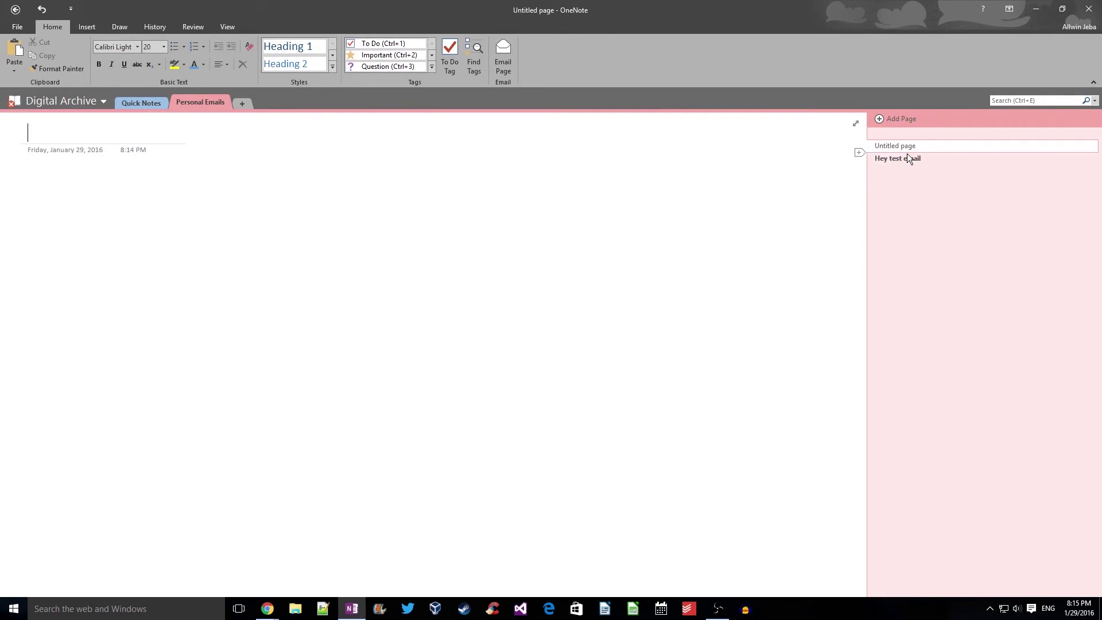
Open the moved Hey test email page and confirm Quick Notes no longer holds it
{"action": "left_click", "coordinate": [904, 164]}
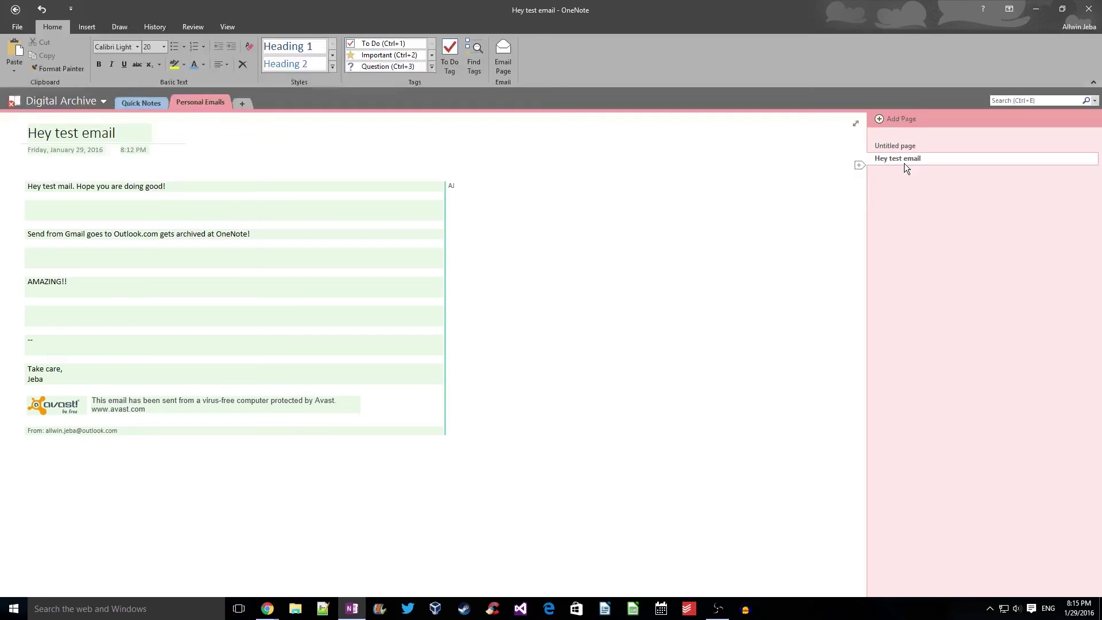
{"action": "left_click", "coordinate": [532, 232]}
{"action": "left_click", "coordinate": [144, 104]}
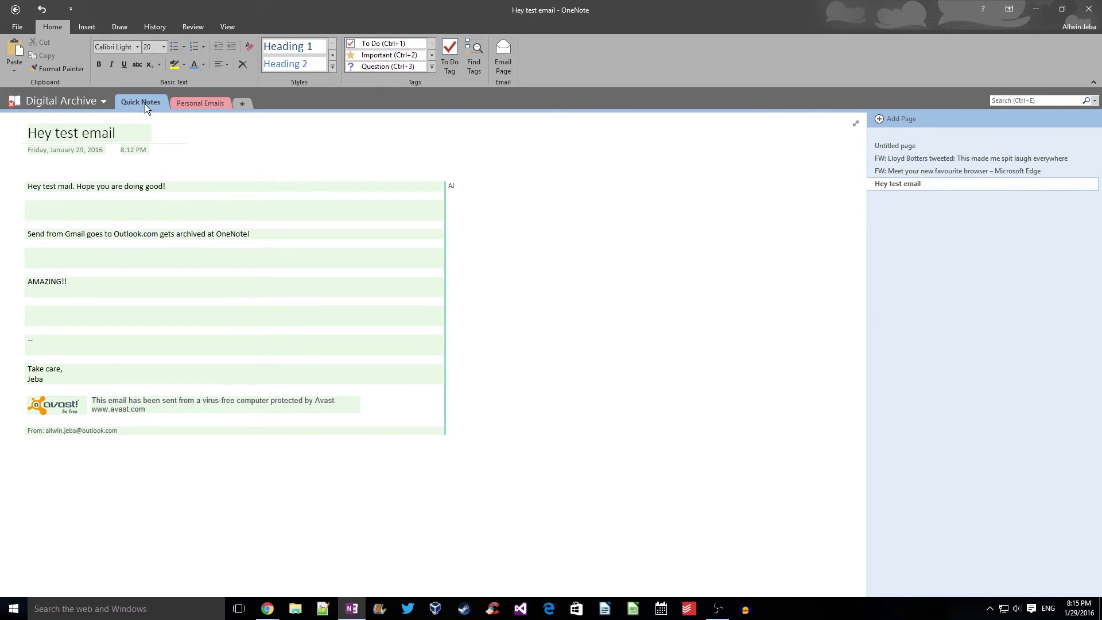
{"action": "left_click", "coordinate": [196, 101]}
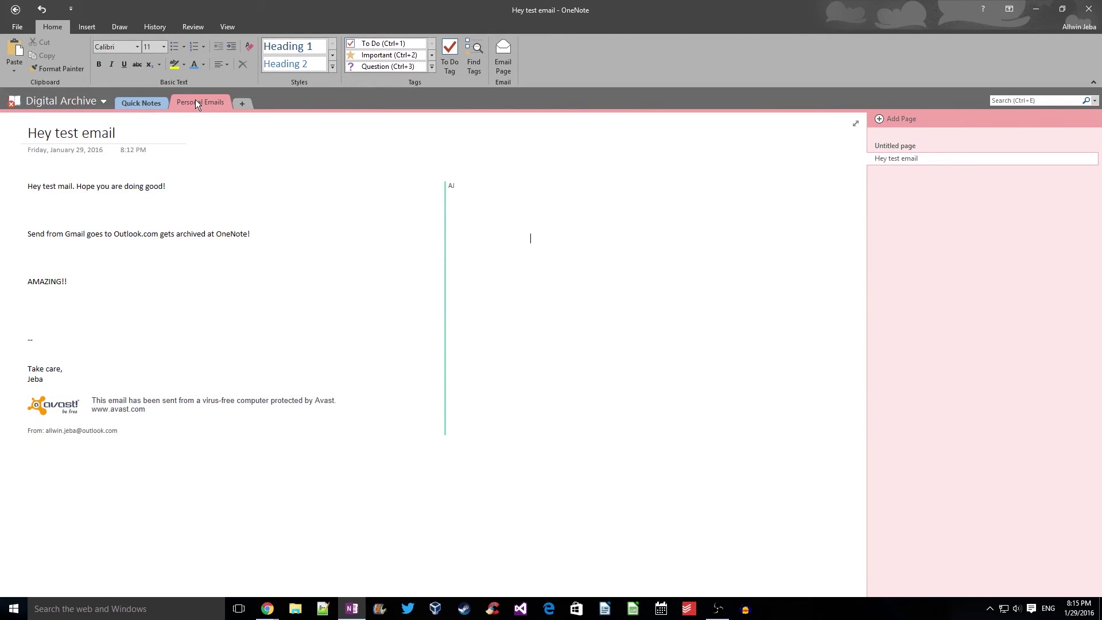
Add a new section named 'Salary Slips' to the Digital Archive notebook
{"action": "left_click", "coordinate": [242, 102]}
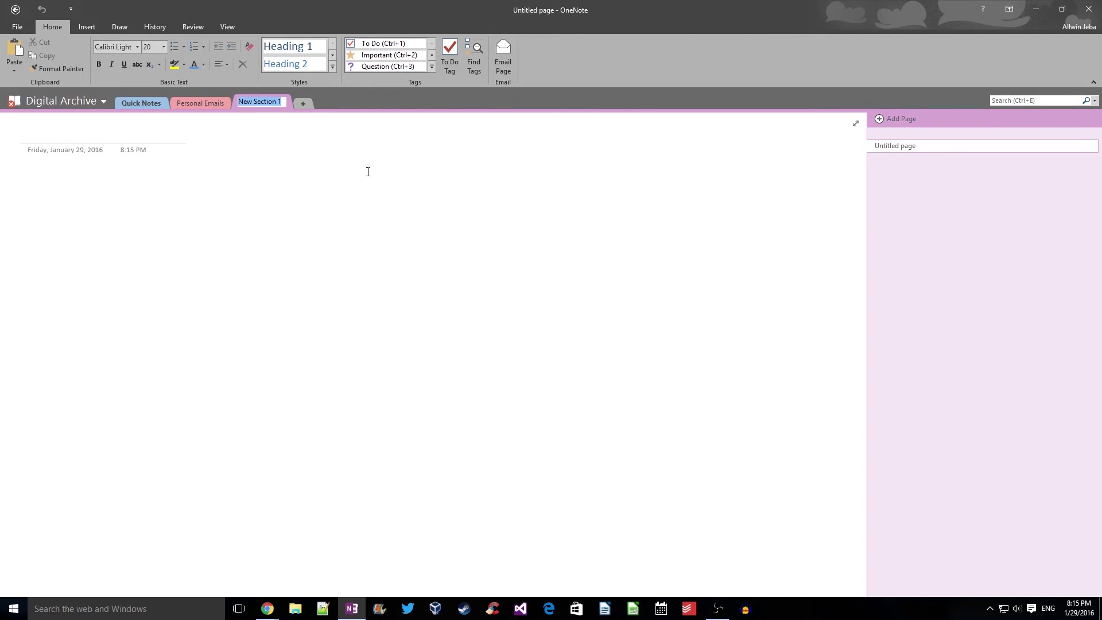
{"action": "type", "text": "Salary SL"}
{"action": "key", "text": "BackSpace"}
{"action": "type", "text": "lips"}
{"action": "key", "text": "Return"}
Add a 'Tax Documents' section and tag its page title as Important
{"action": "left_click", "coordinate": [296, 105]}
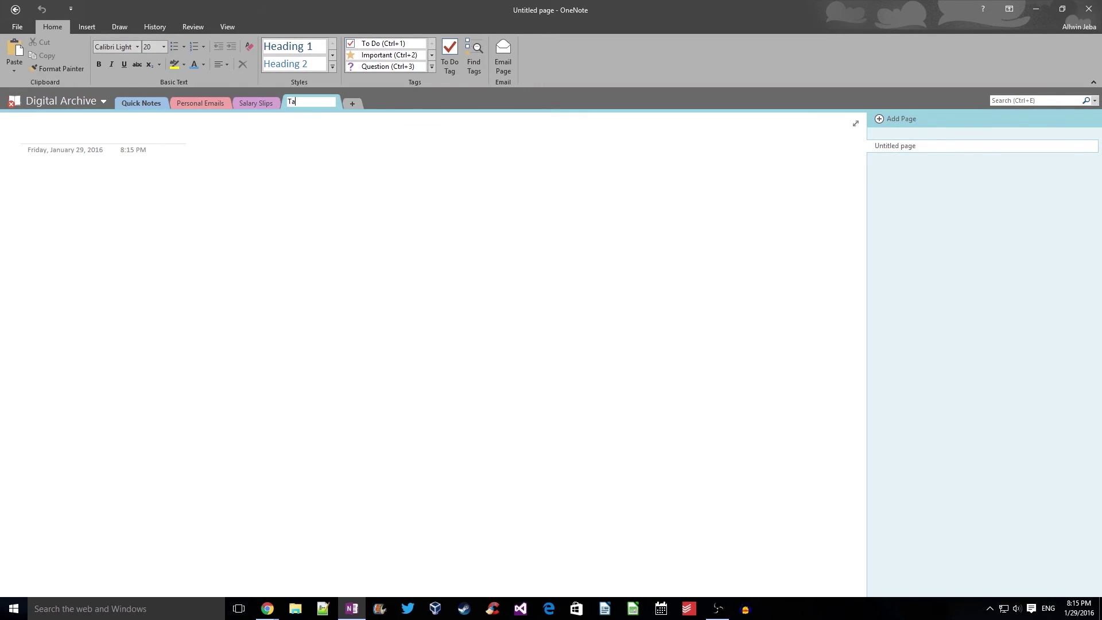
{"action": "type", "text": "x Documents"}
{"action": "key", "text": "Return"}
{"action": "left_click", "coordinate": [386, 55]}
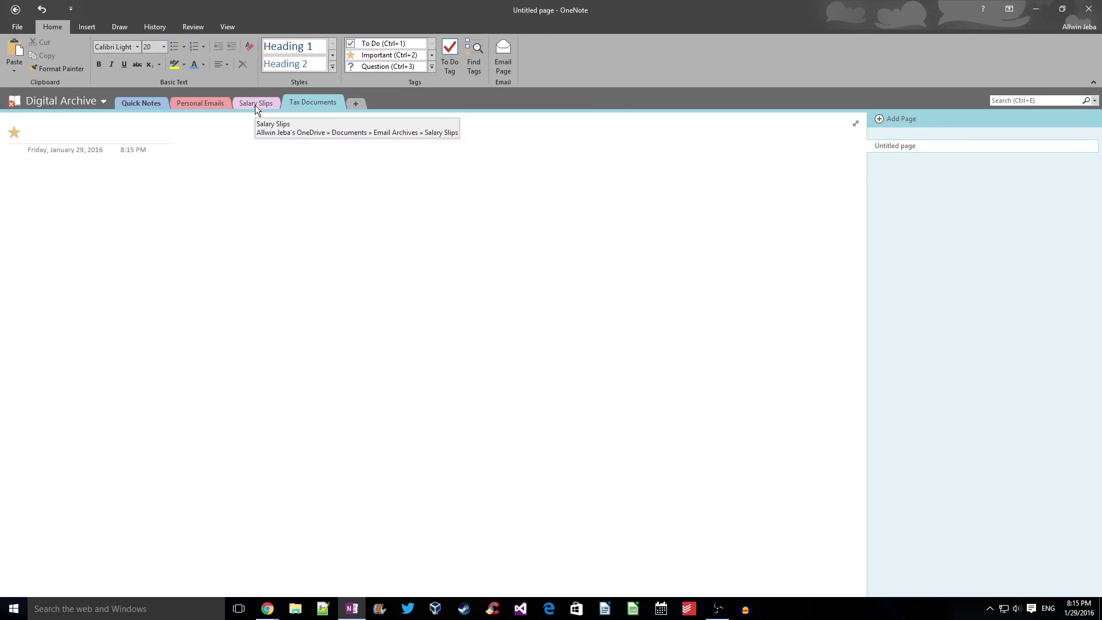
Review the Personal Emails, Quick Notes, Salary Slips and Tax Documents sections in turn
{"action": "left_click", "coordinate": [217, 102]}
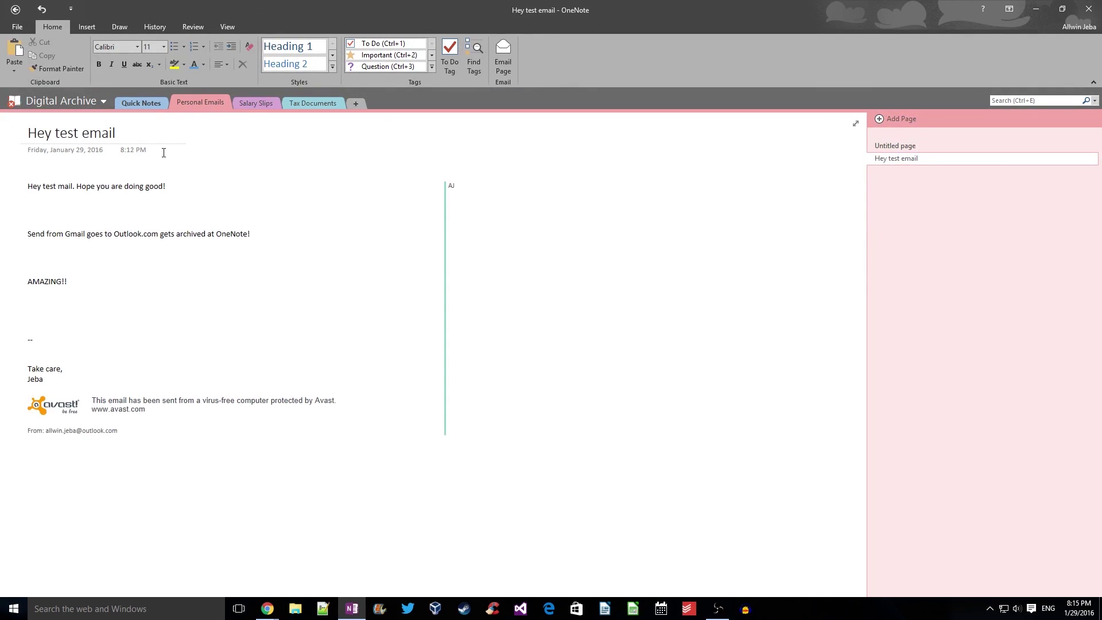
{"action": "left_click", "coordinate": [150, 104]}
{"action": "left_click", "coordinate": [190, 102]}
{"action": "left_click", "coordinate": [157, 100]}
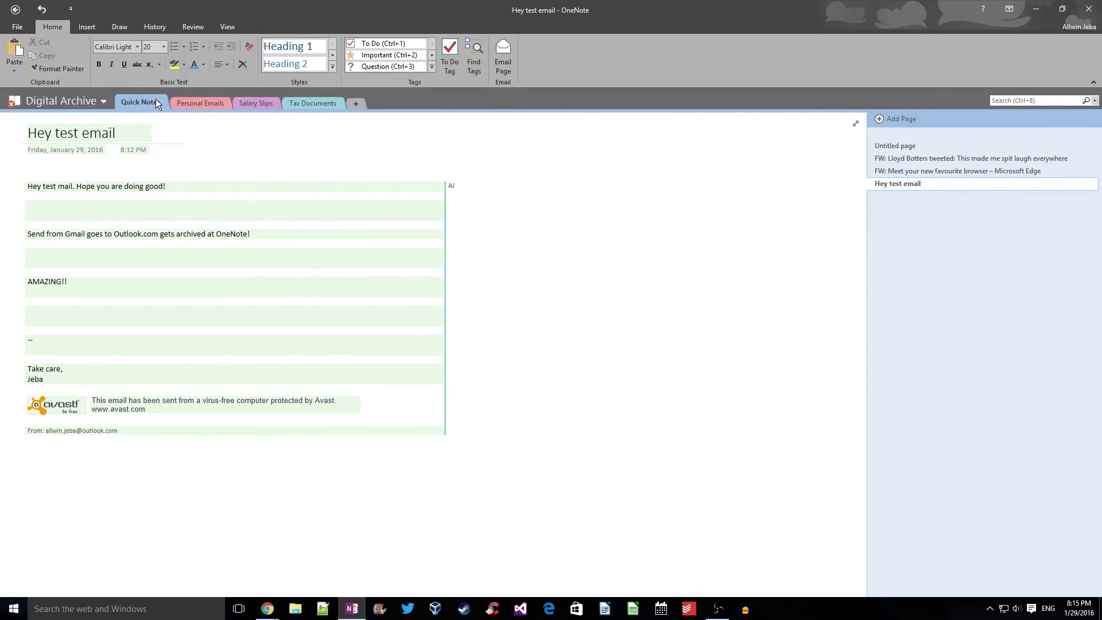
{"action": "left_click", "coordinate": [264, 105]}
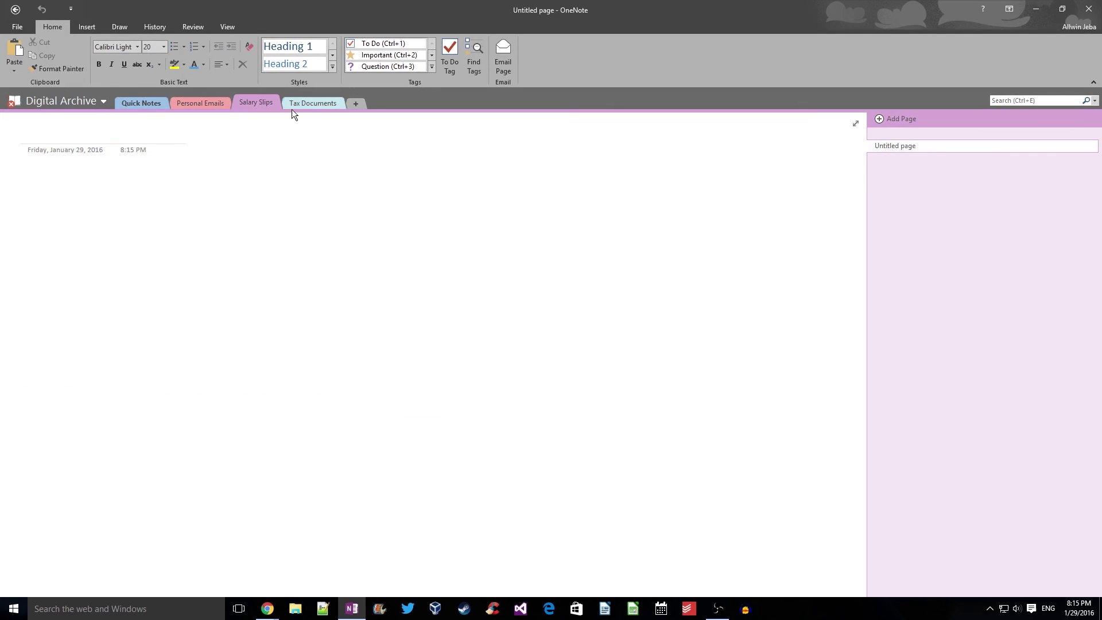
{"action": "left_click", "coordinate": [317, 103]}
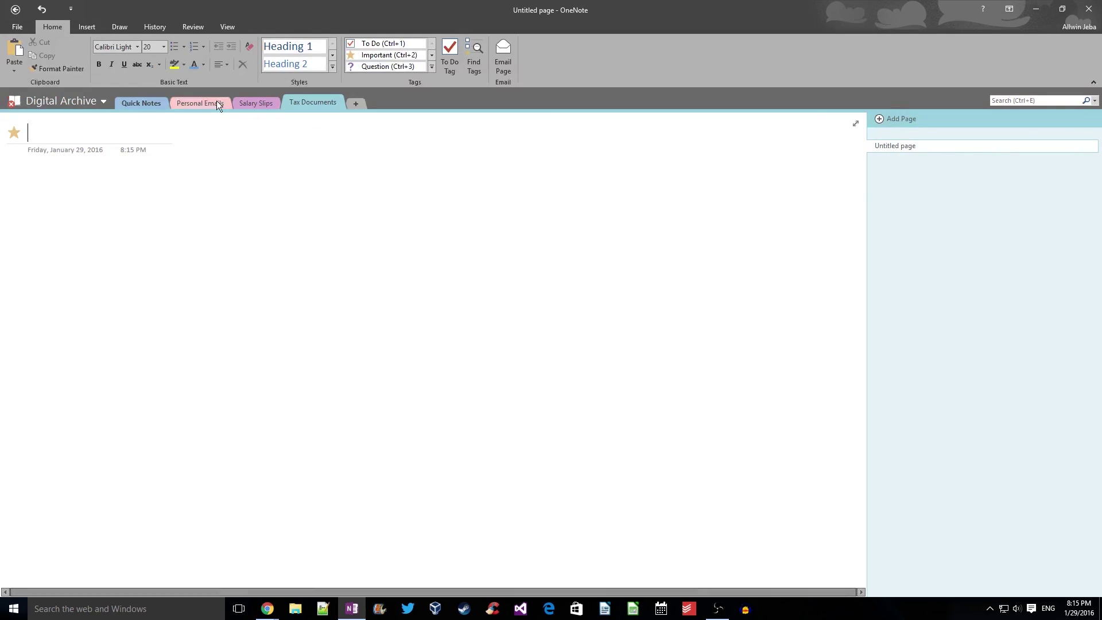